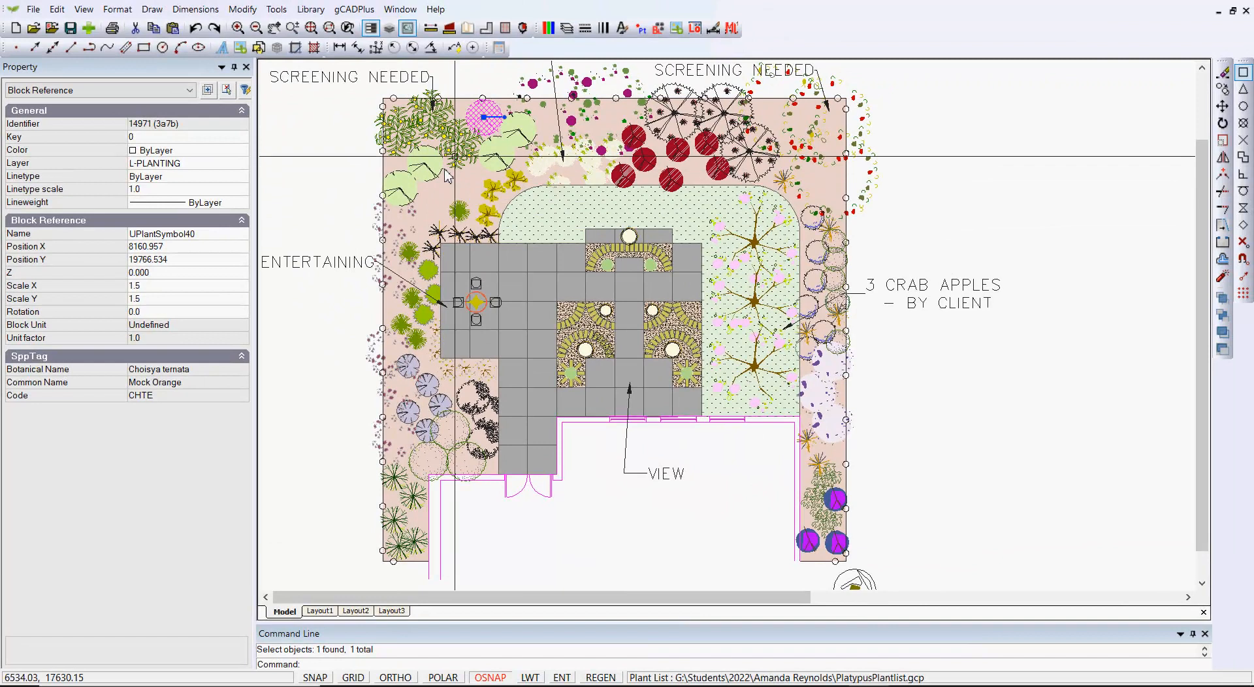
# Open the attached plant list for editing, review its plant records and close it
pyautogui.click(355, 11)
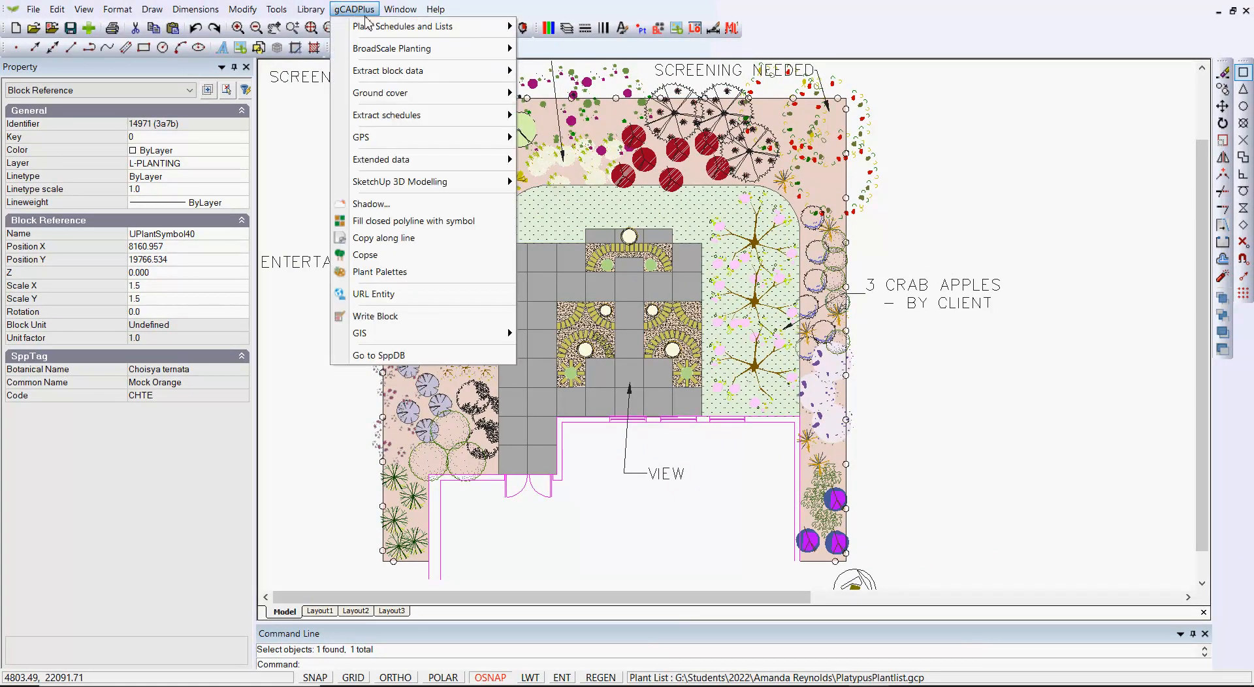
pyautogui.moveTo(415, 29)
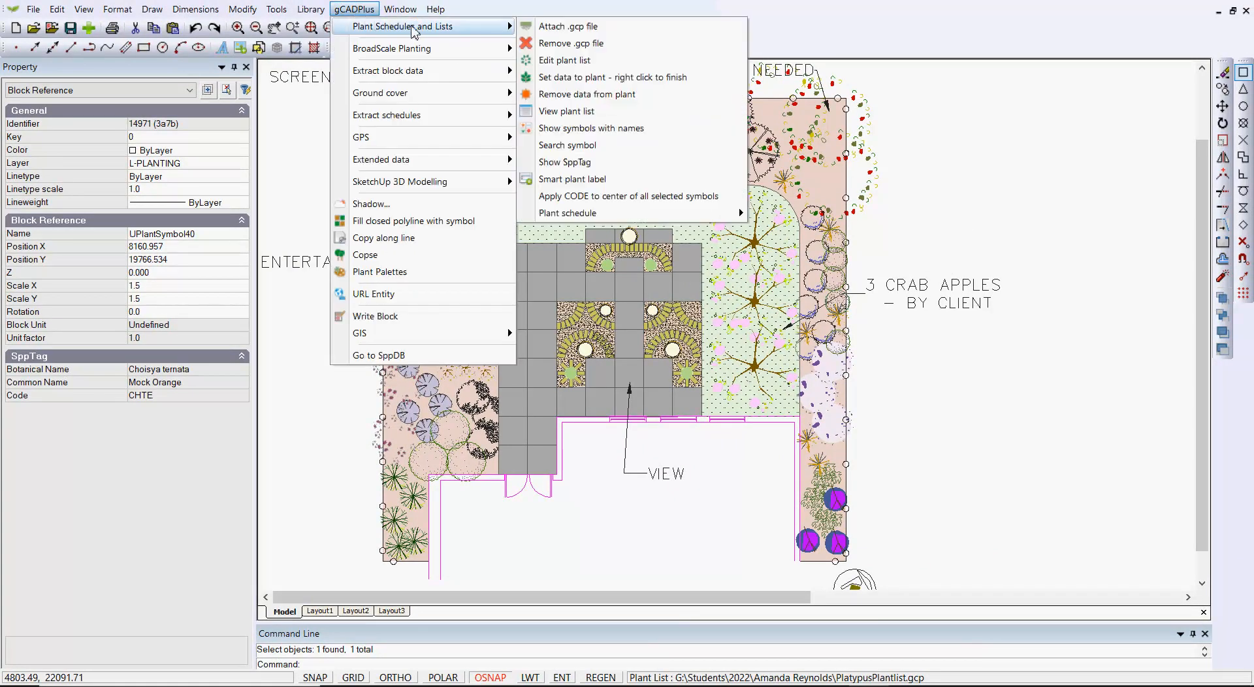
pyautogui.click(565, 60)
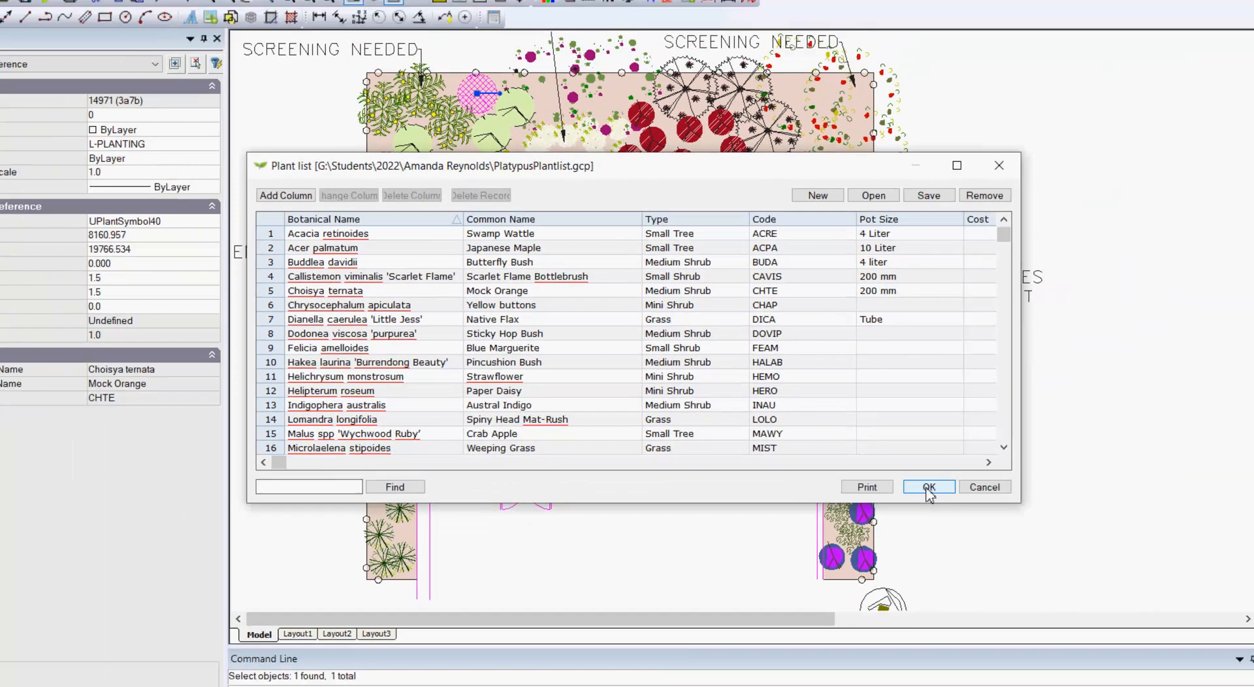
pyautogui.click(1124, 551)
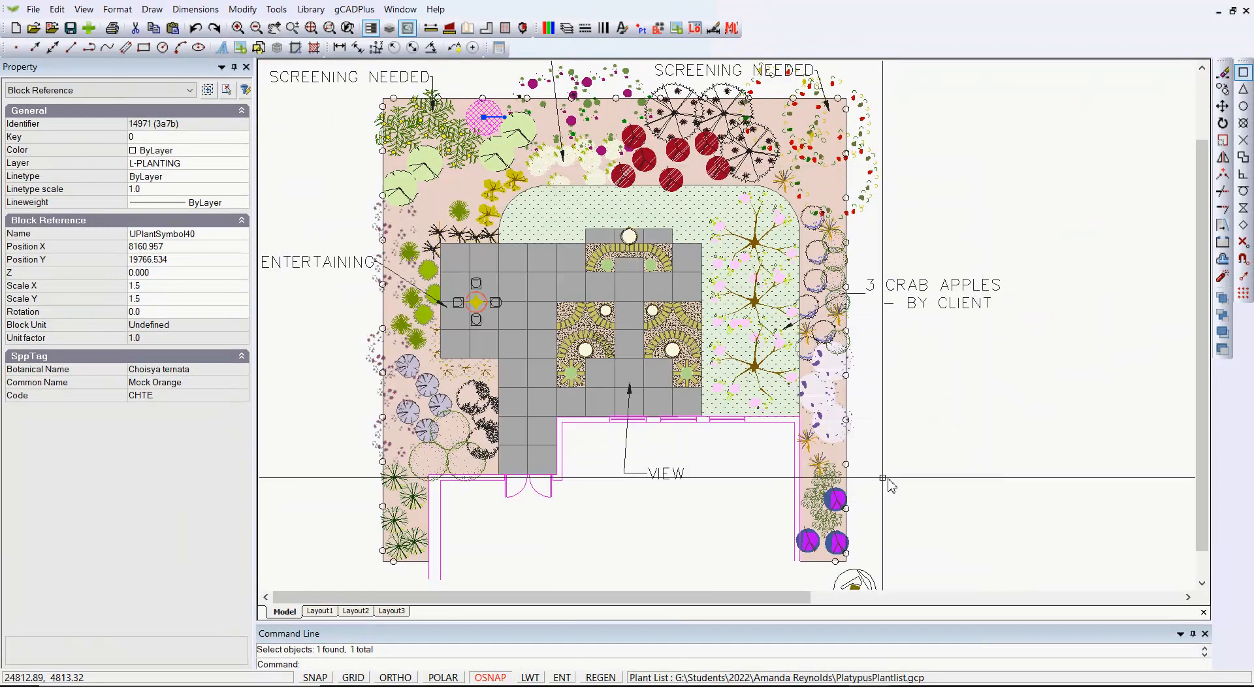
# Examine the plant schedule table beside the planting plan
pyautogui.scroll(-2, 744, 382)
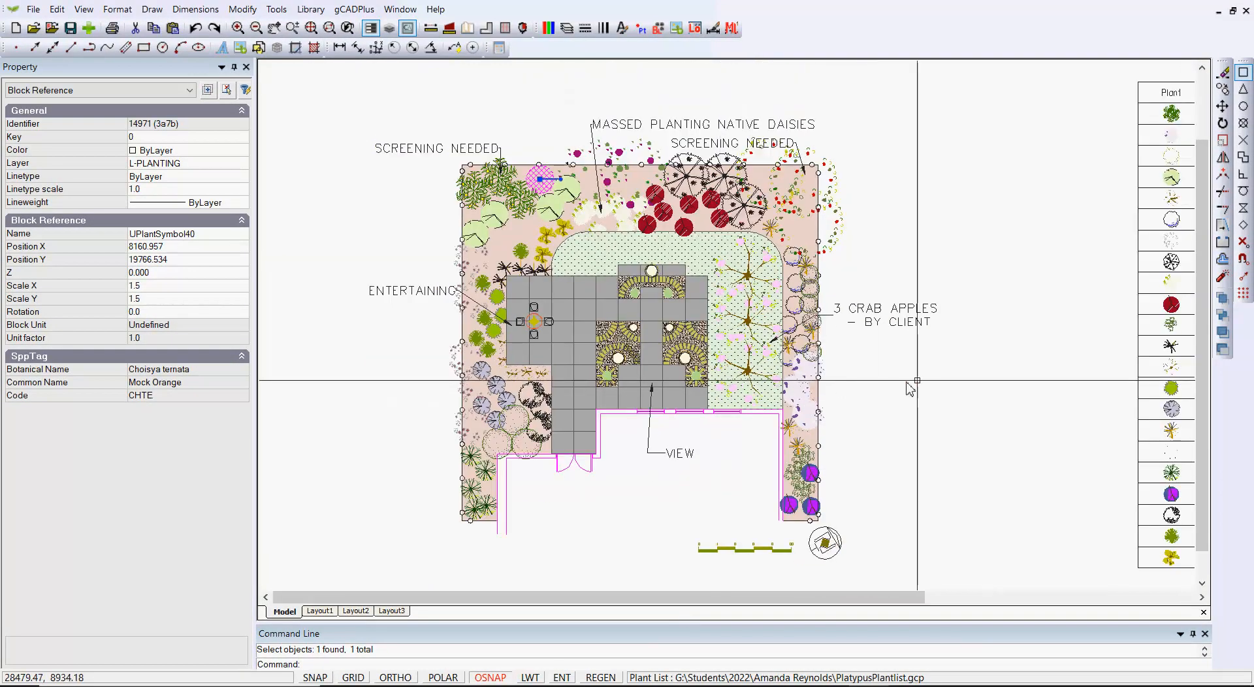
pyautogui.moveTo(756, 380); pyautogui.dragTo(593, 378, button='middle')
pyautogui.moveTo(746, 389); pyautogui.dragTo(581, 373, button='middle')
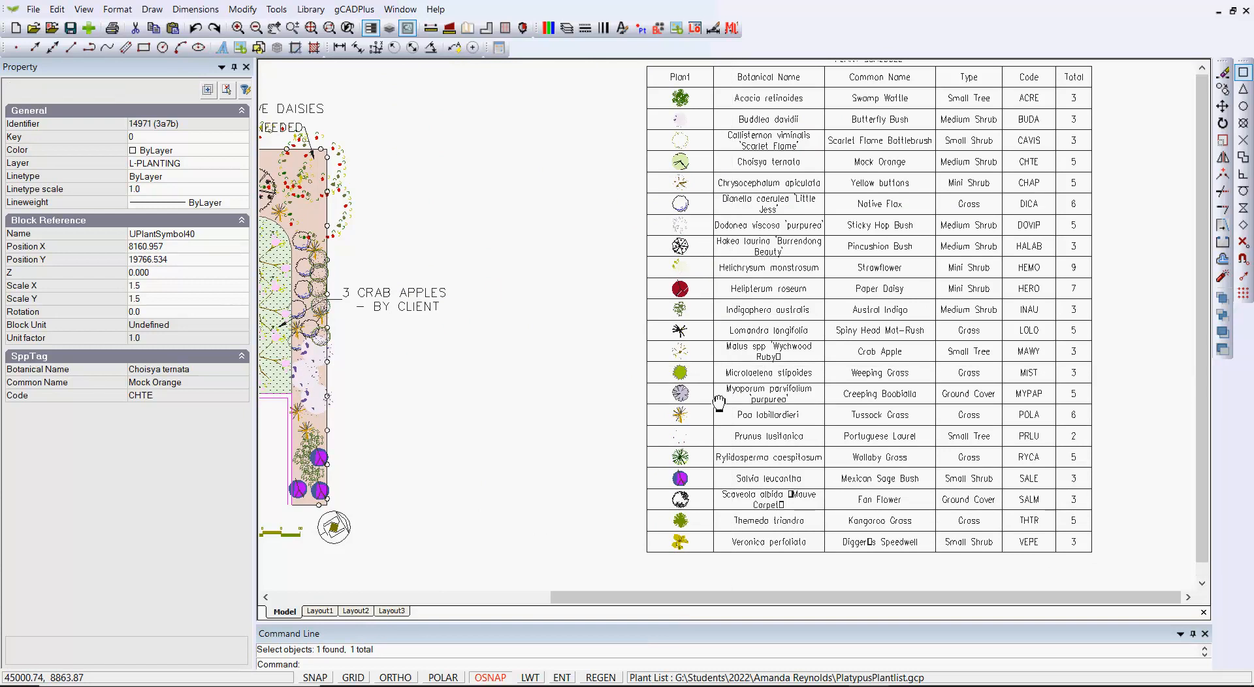
pyautogui.moveTo(728, 374); pyautogui.dragTo(696, 428, button='middle')
pyautogui.scroll(-1, 698, 430)
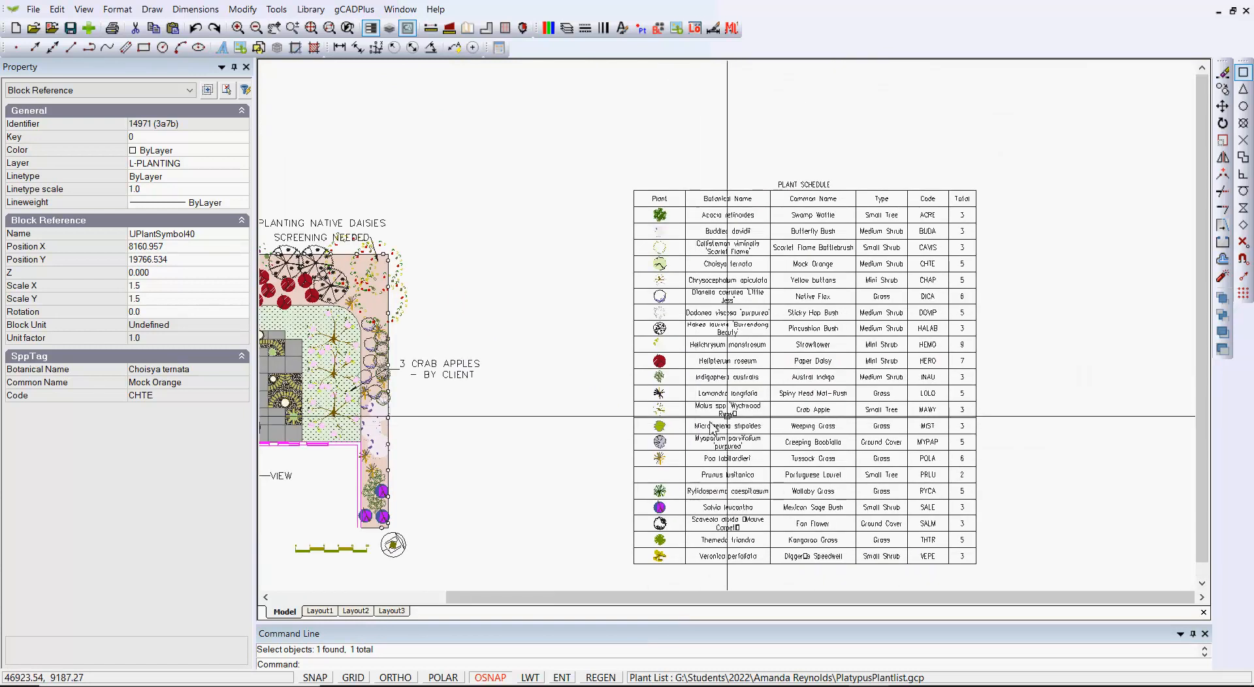
pyautogui.scroll(2, 729, 422)
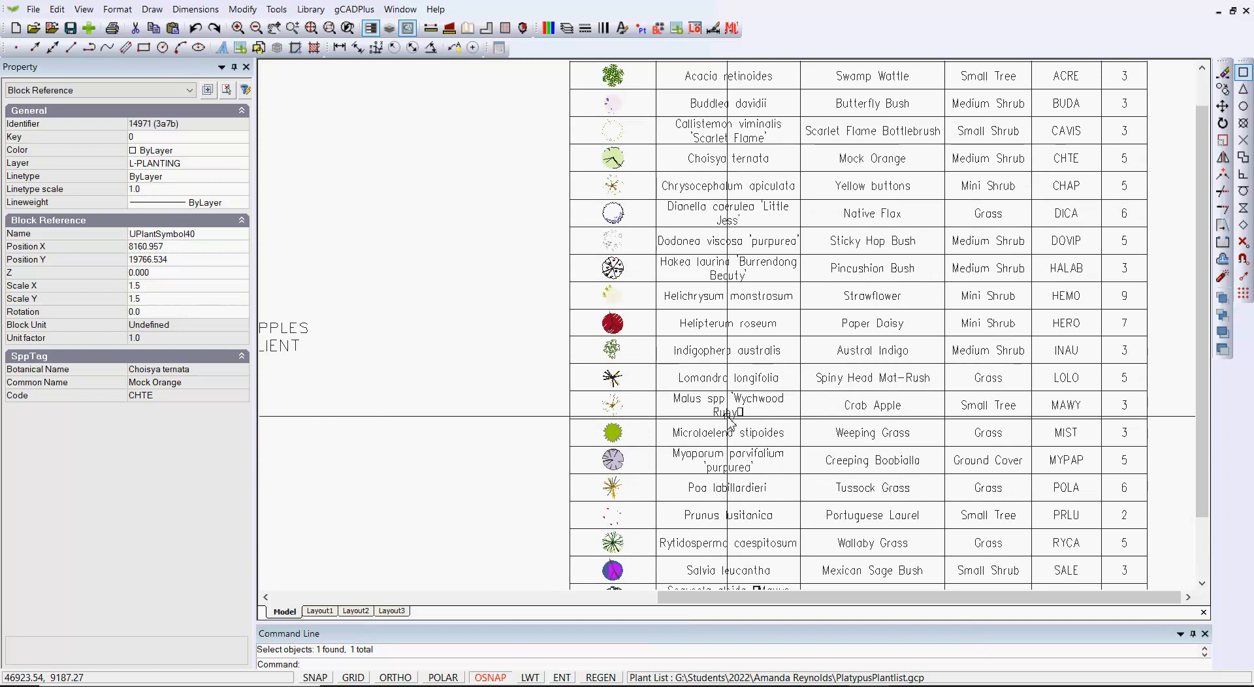
pyautogui.click(696, 362)
pyautogui.rightClick(696, 357)
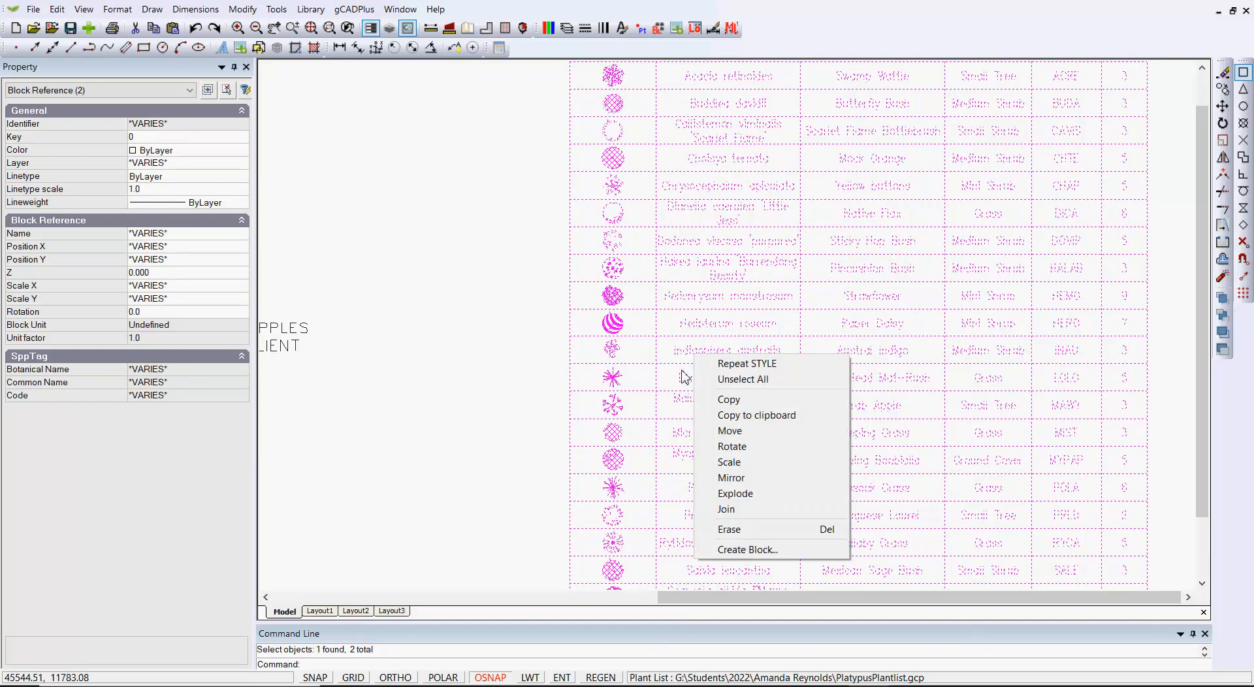
pyautogui.press('Escape')
pyautogui.press('Escape')
# Inspect the text style of the Helichrysum monstrosum entry inside the plant schedule block, and close the block editor
pyautogui.click(693, 302)
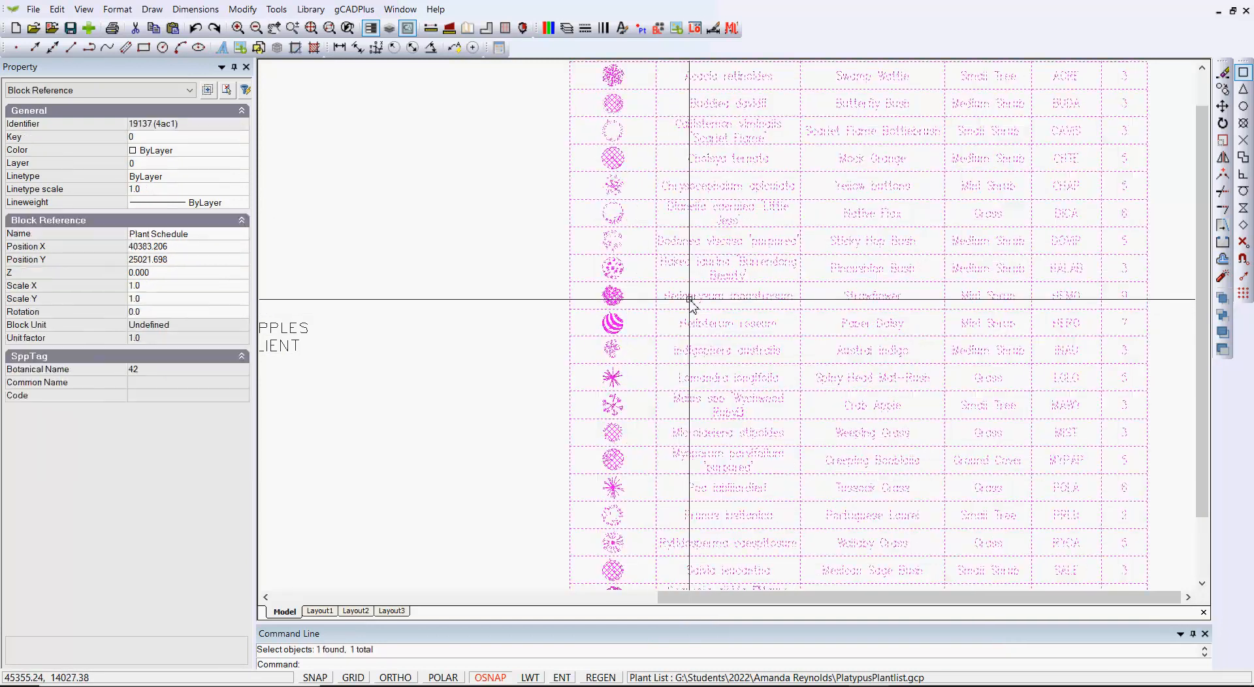
pyautogui.rightClick(692, 302)
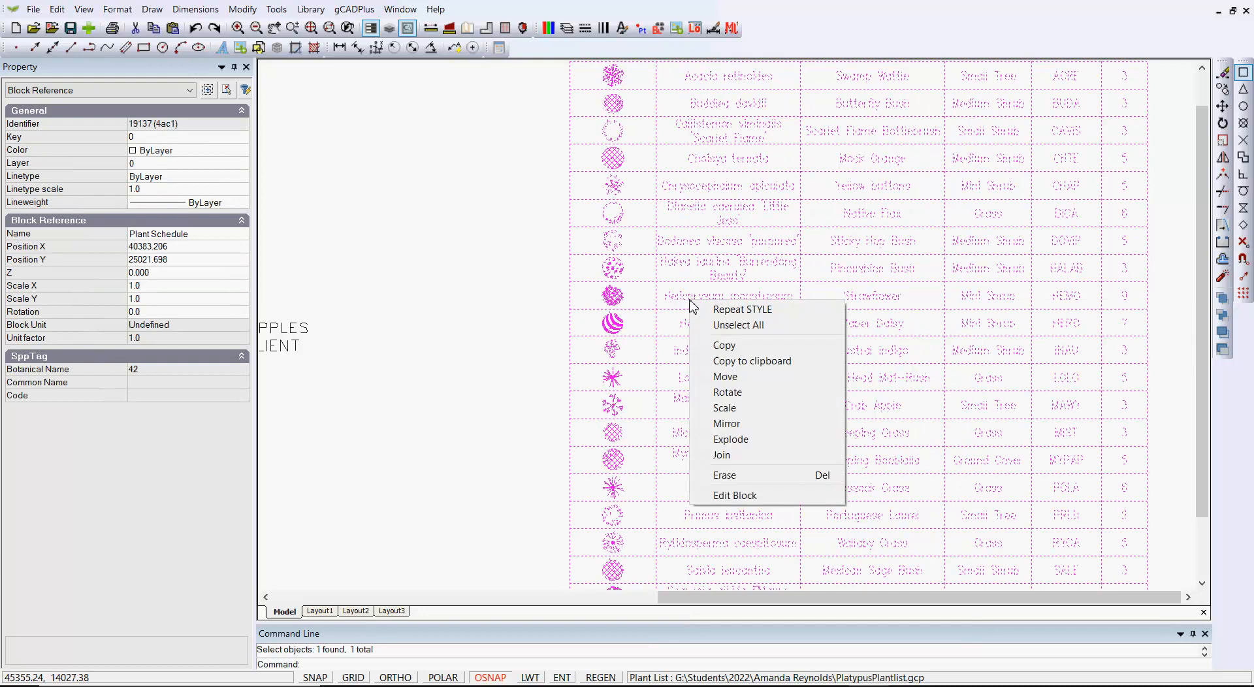
pyautogui.click(740, 494)
pyautogui.click(643, 287)
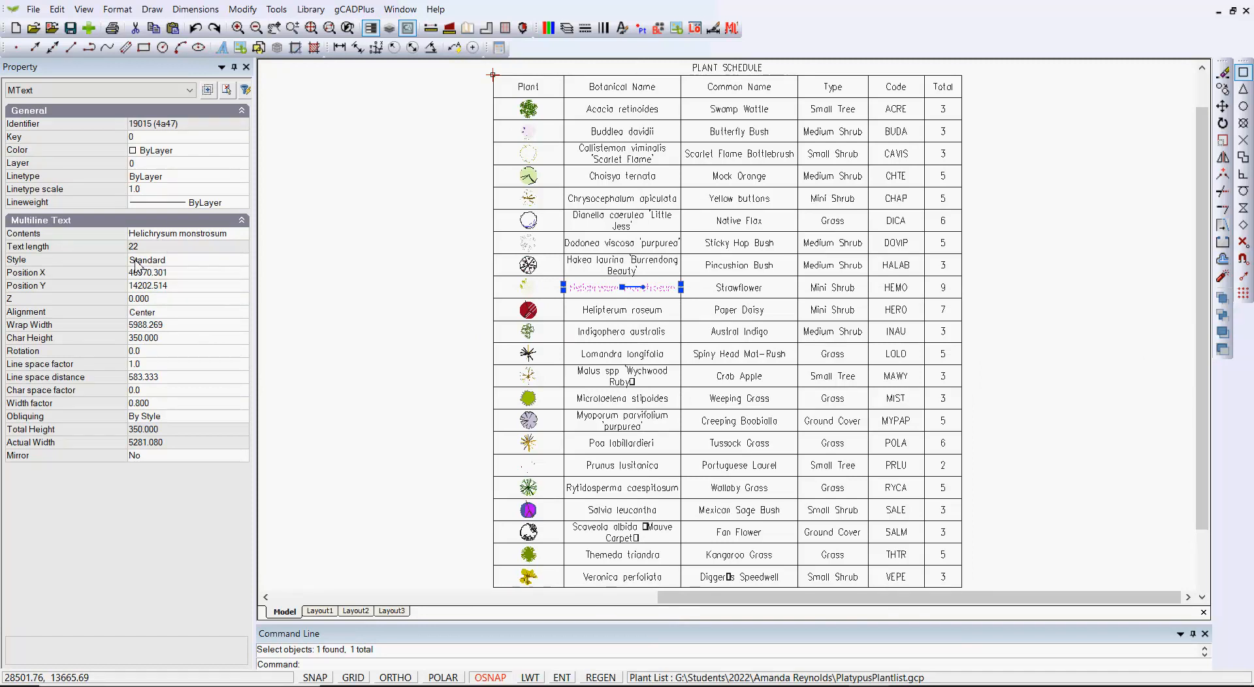
pyautogui.press('Escape')
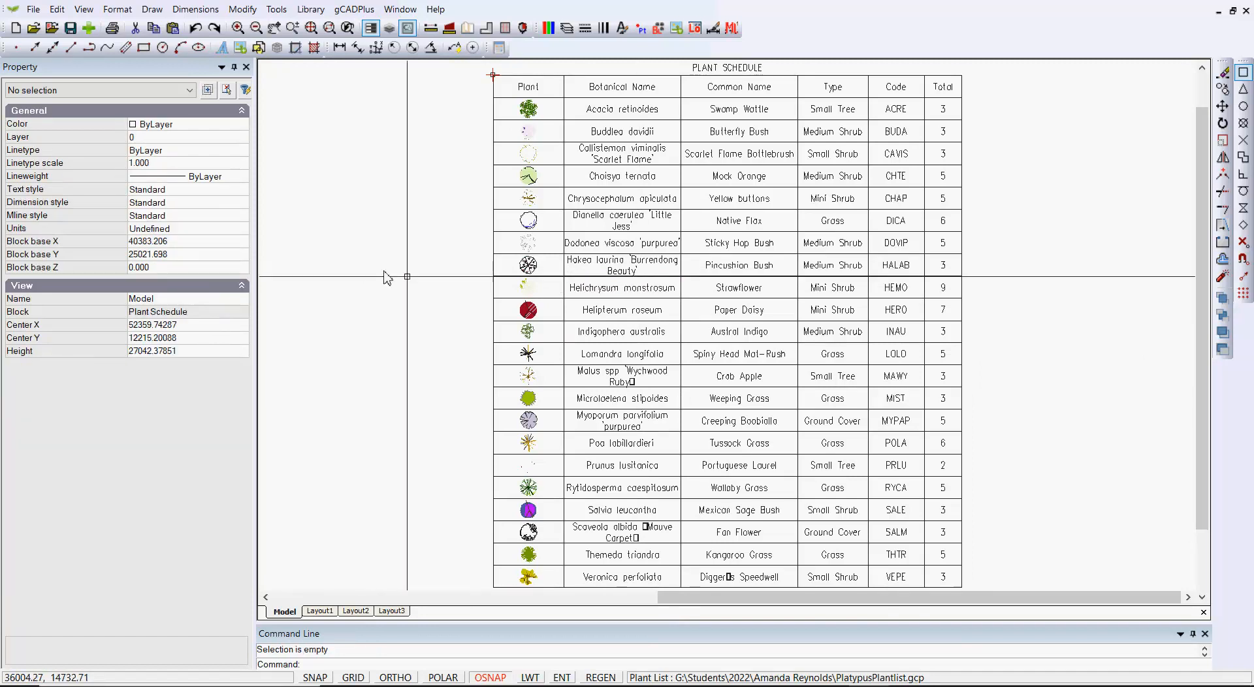
pyautogui.rightClick(409, 277)
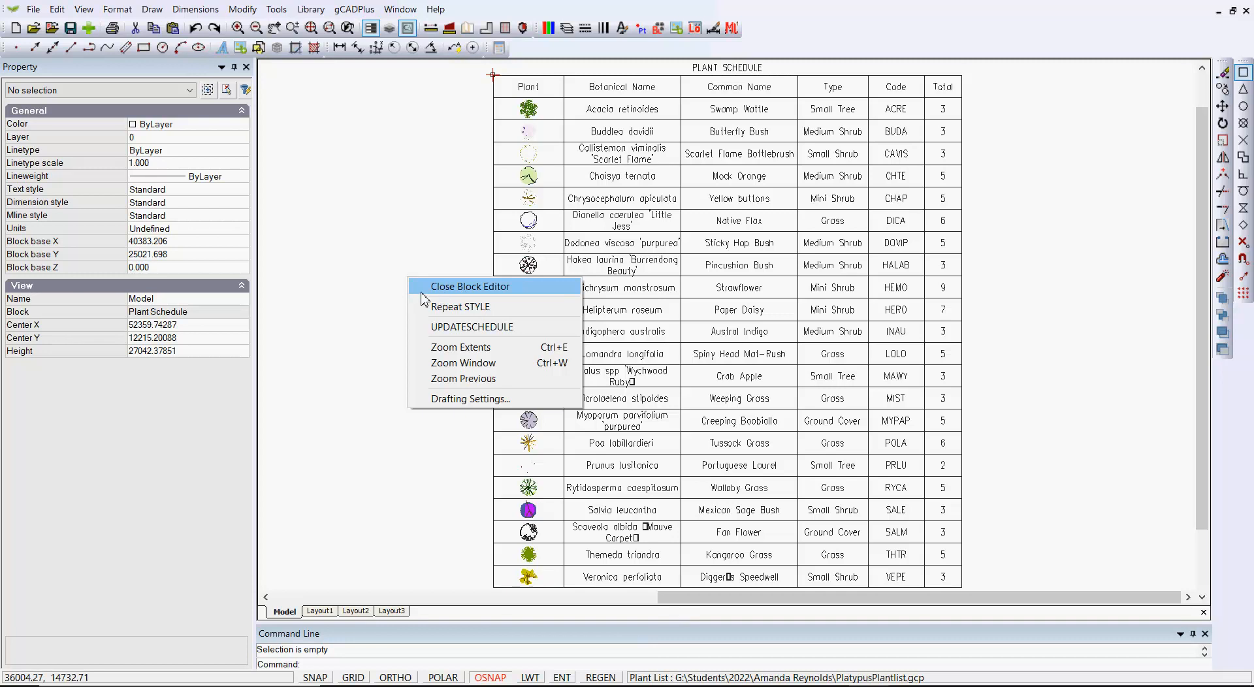
pyautogui.click(460, 287)
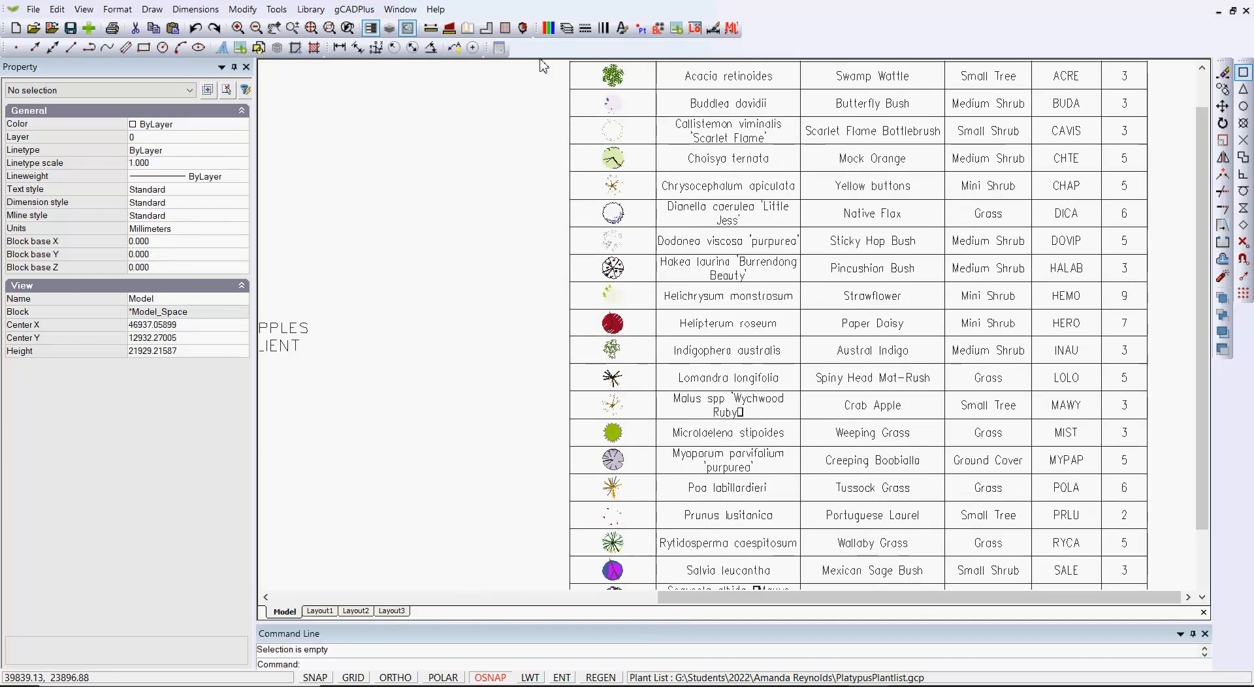
# Retype the opening apostrophe of 'Little Jess' in the Dianella caerulea botanical name in the plant list and accept the list
pyautogui.click(355, 9)
pyautogui.moveTo(469, 31)
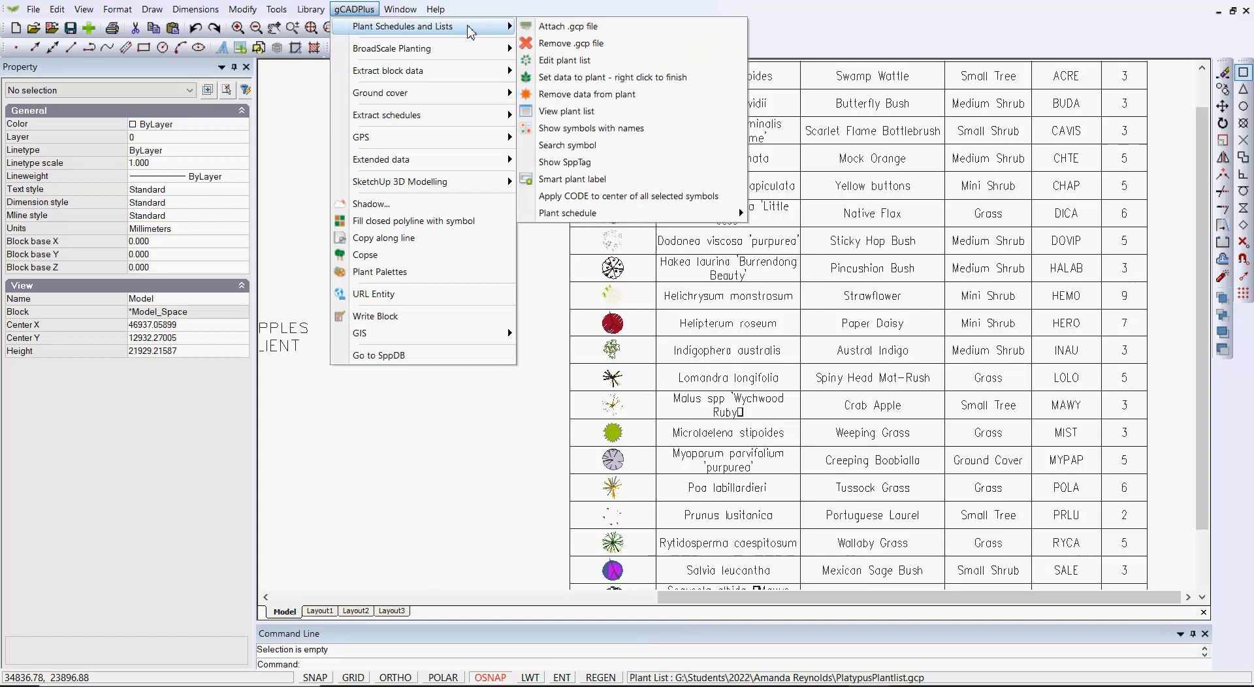
pyautogui.click(577, 62)
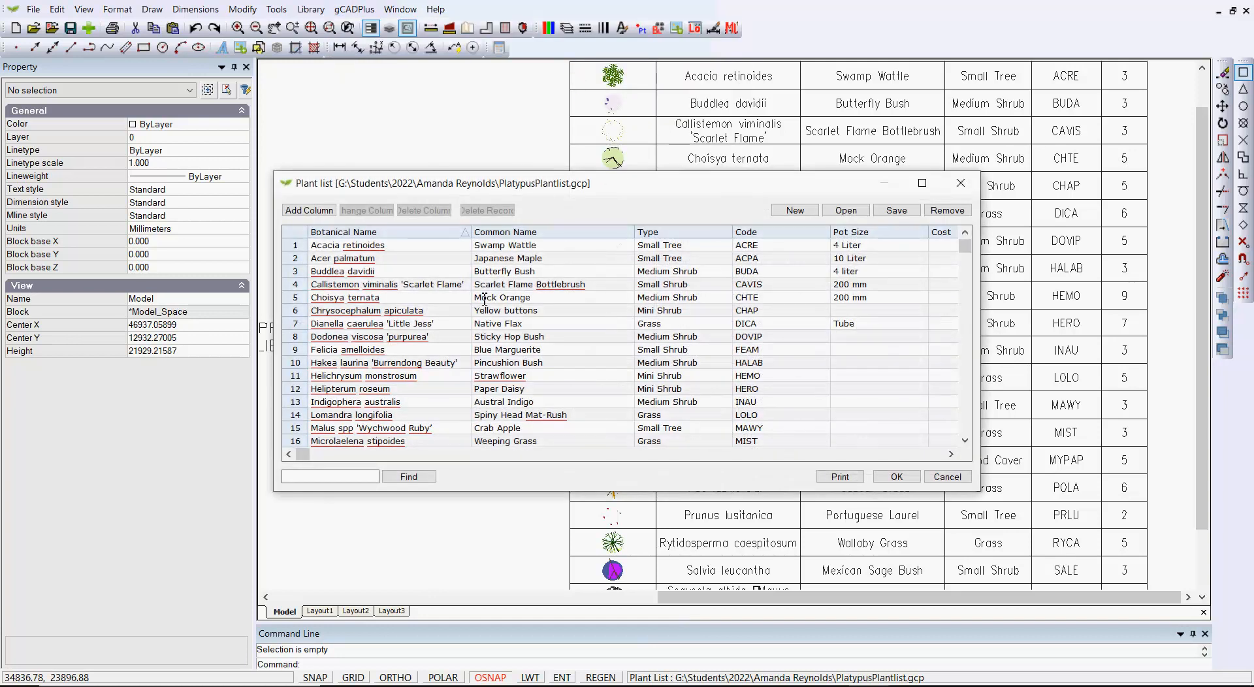
pyautogui.doubleClick(443, 327)
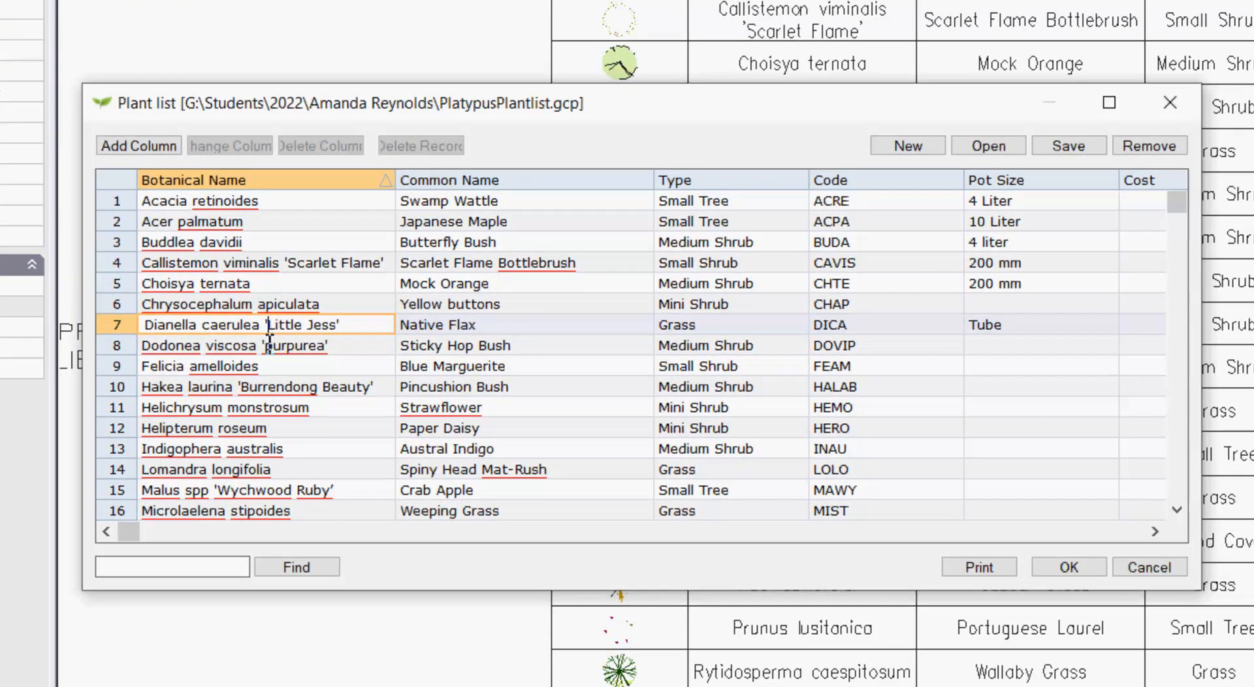
pyautogui.press('BackSpace')
pyautogui.write("'")
pyautogui.click(1069, 569)
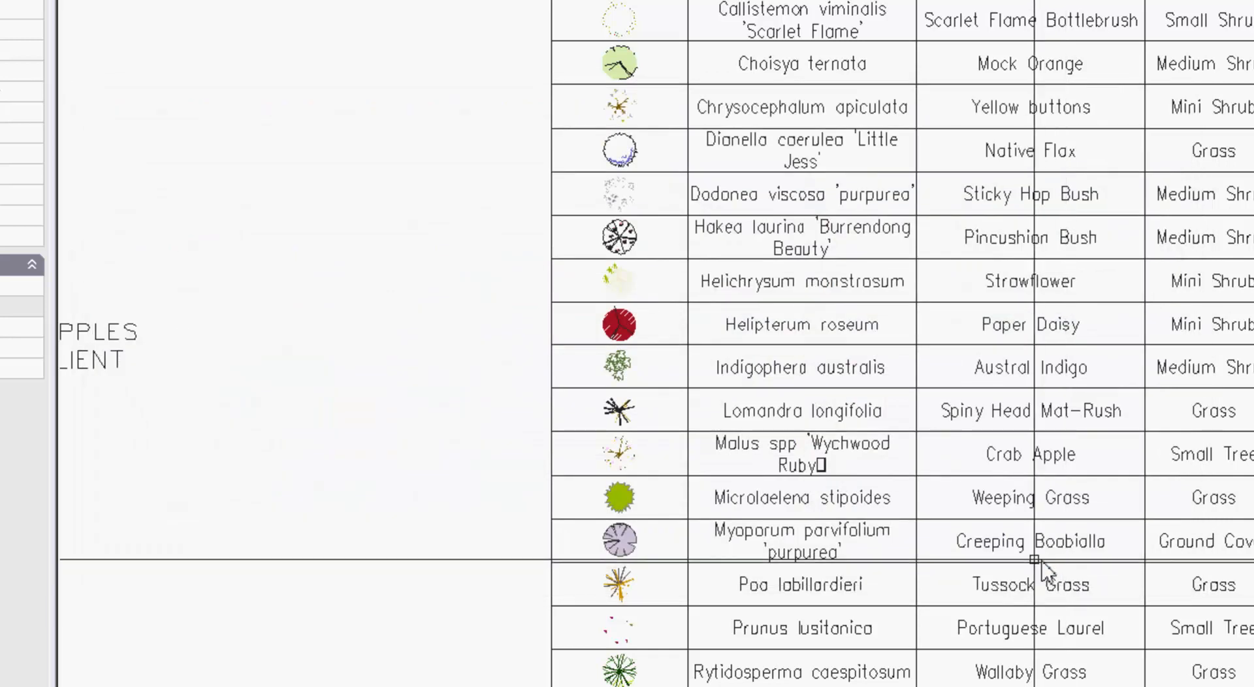
# Examine the quotation marks around the cultivar names in the plant schedule, including Dianella caerulea 'Little Jess' and Scaveola albida 'Mauve Carpet'
pyautogui.scroll(4, 848, 157)
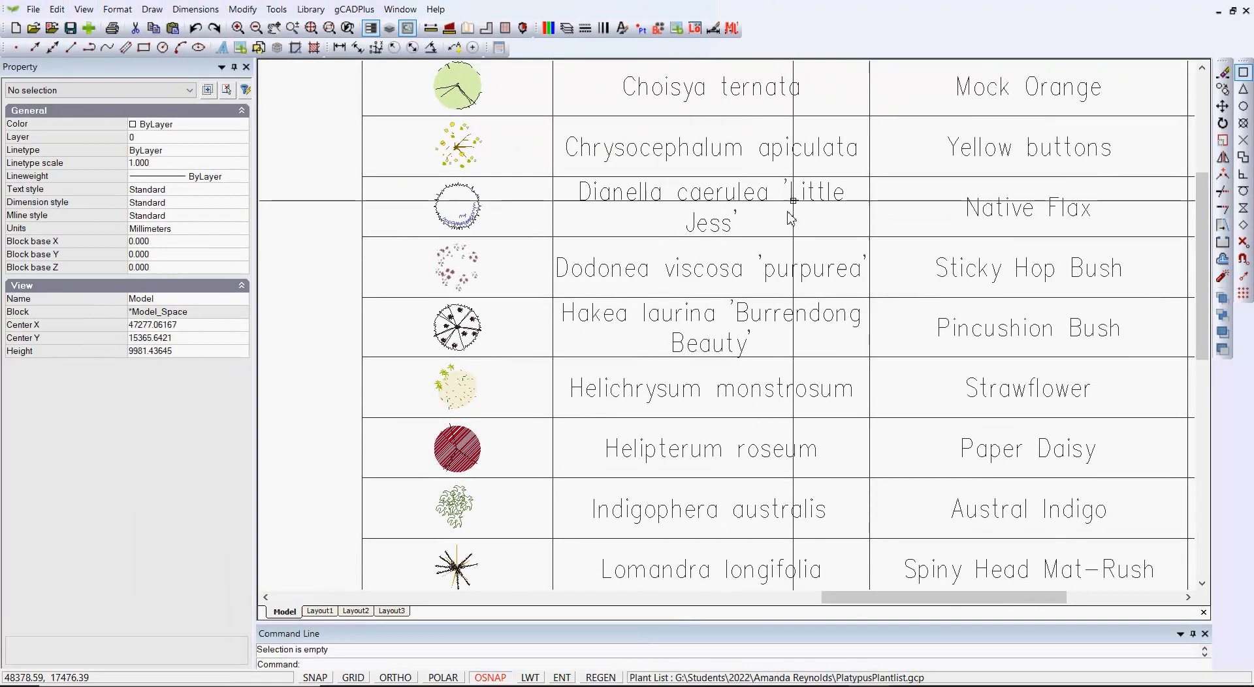
pyautogui.scroll(3, 874, 124)
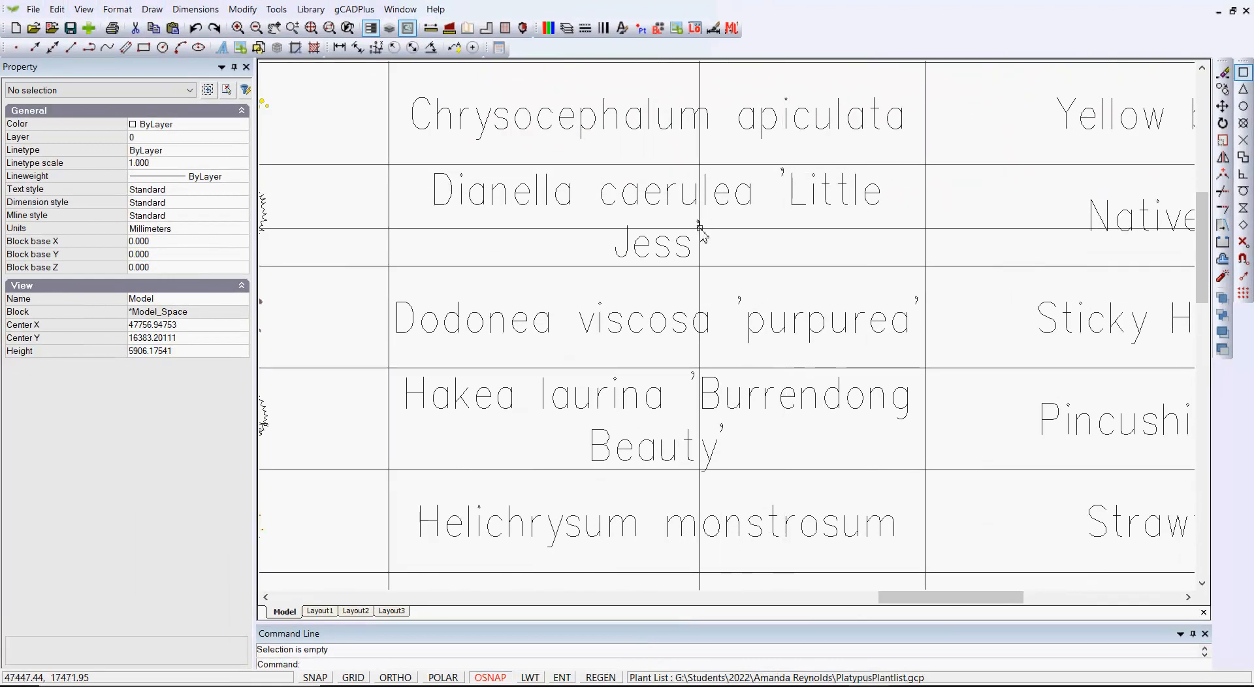
pyautogui.scroll(-5, 775, 199)
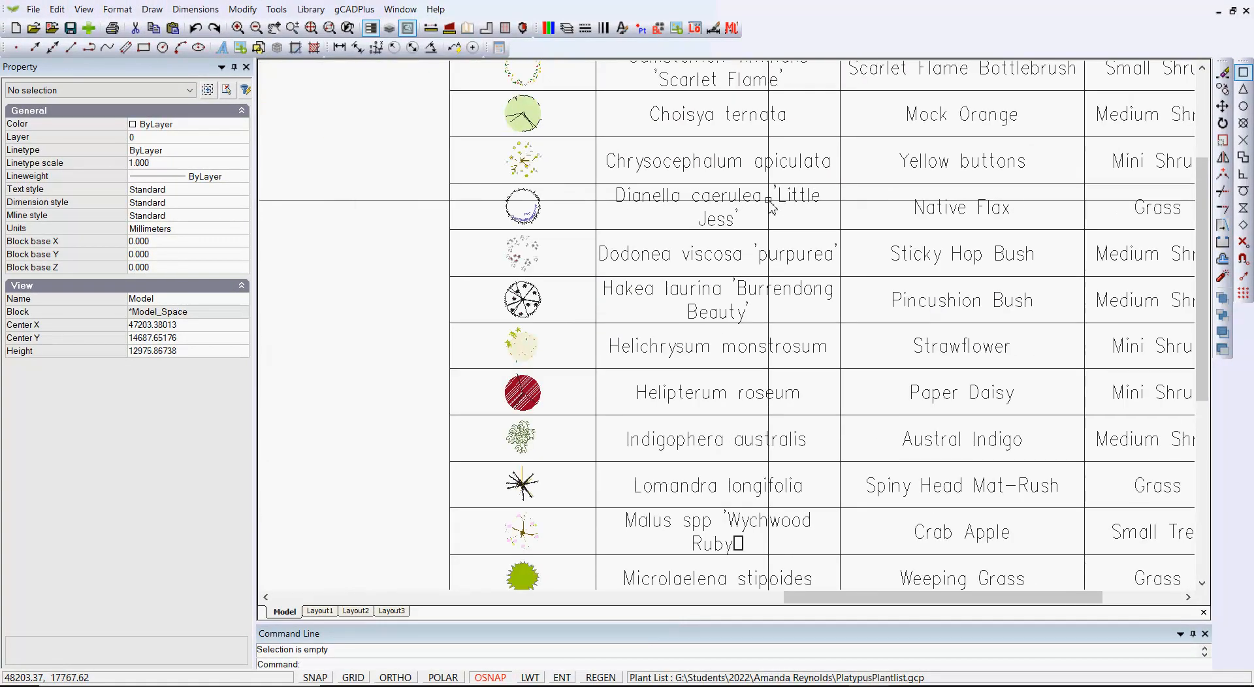
pyautogui.scroll(-4, 772, 209)
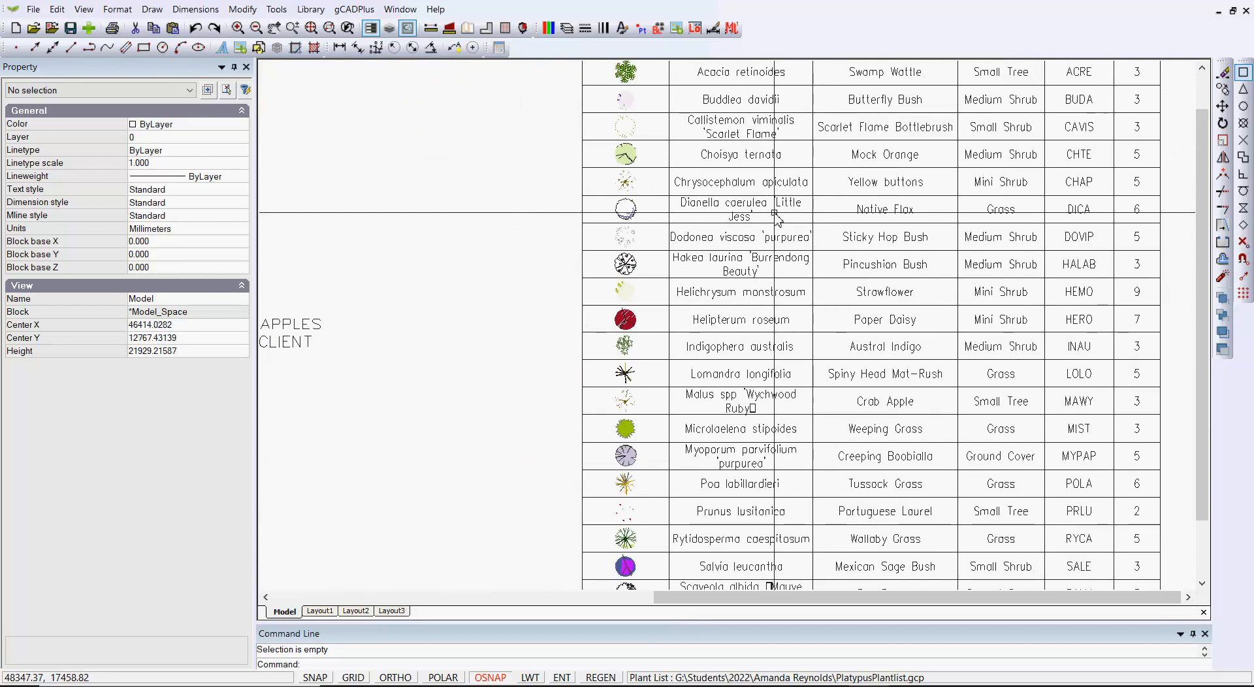
pyautogui.scroll(-1, 774, 214)
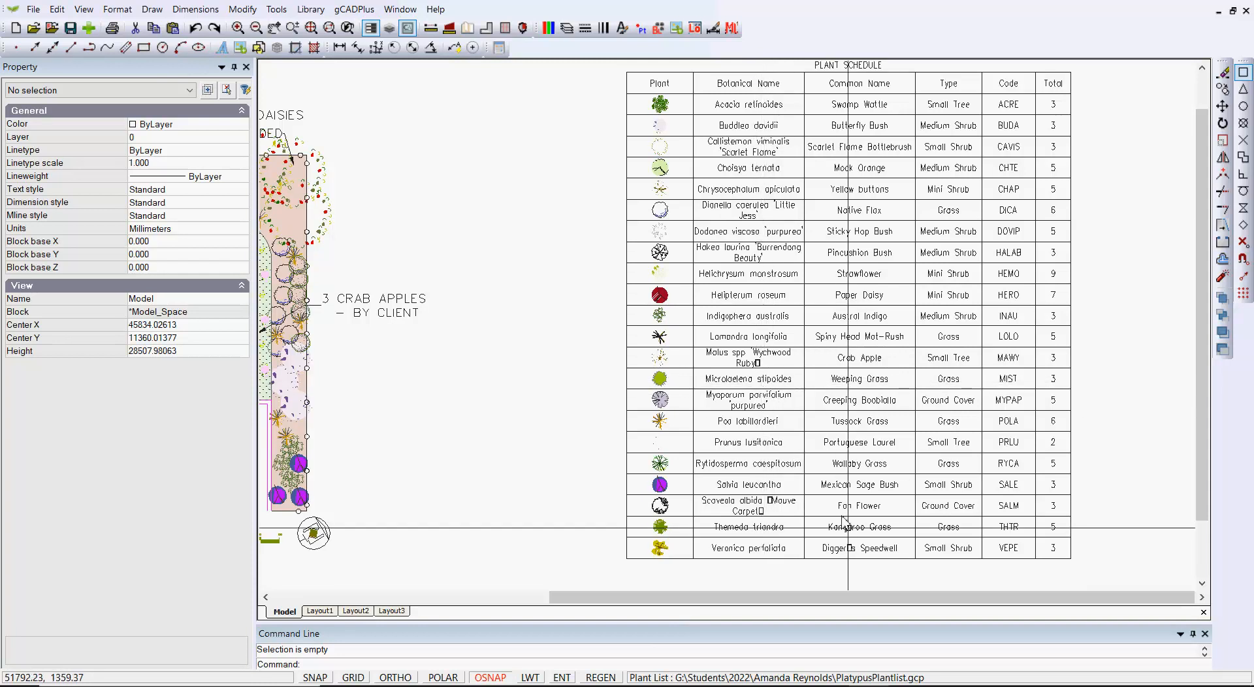
pyautogui.scroll(5, 755, 517)
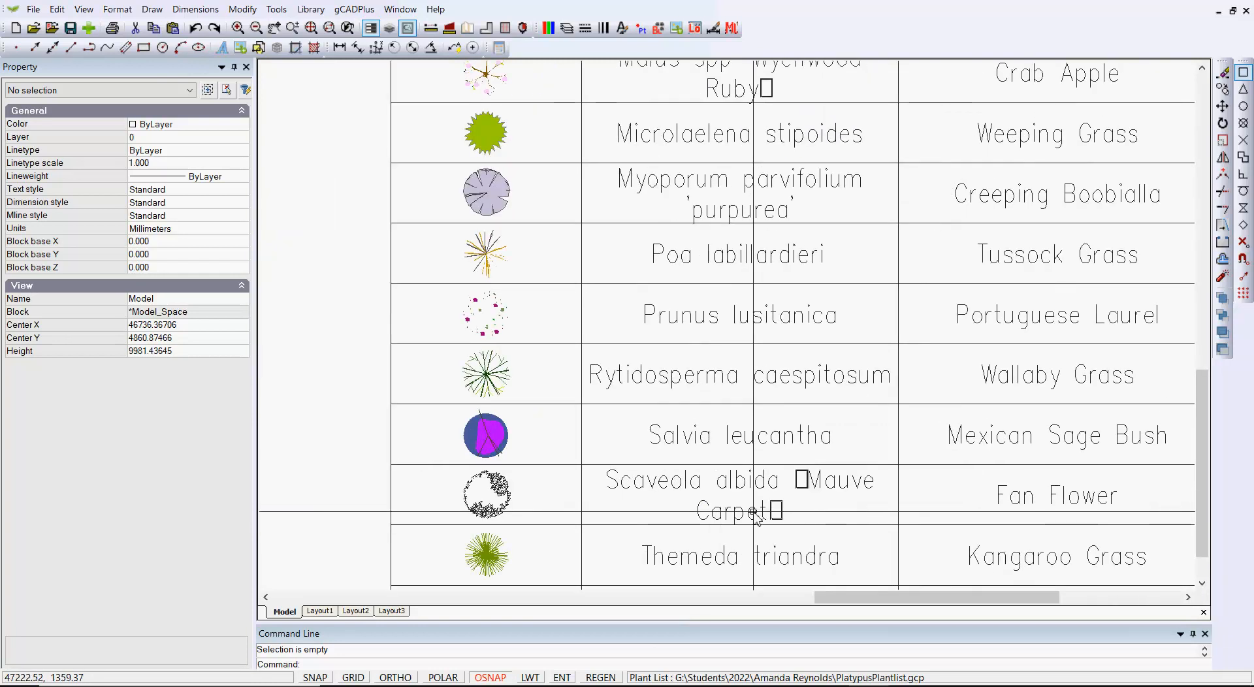
pyautogui.scroll(-3, 755, 517)
pyautogui.scroll(1, 755, 517)
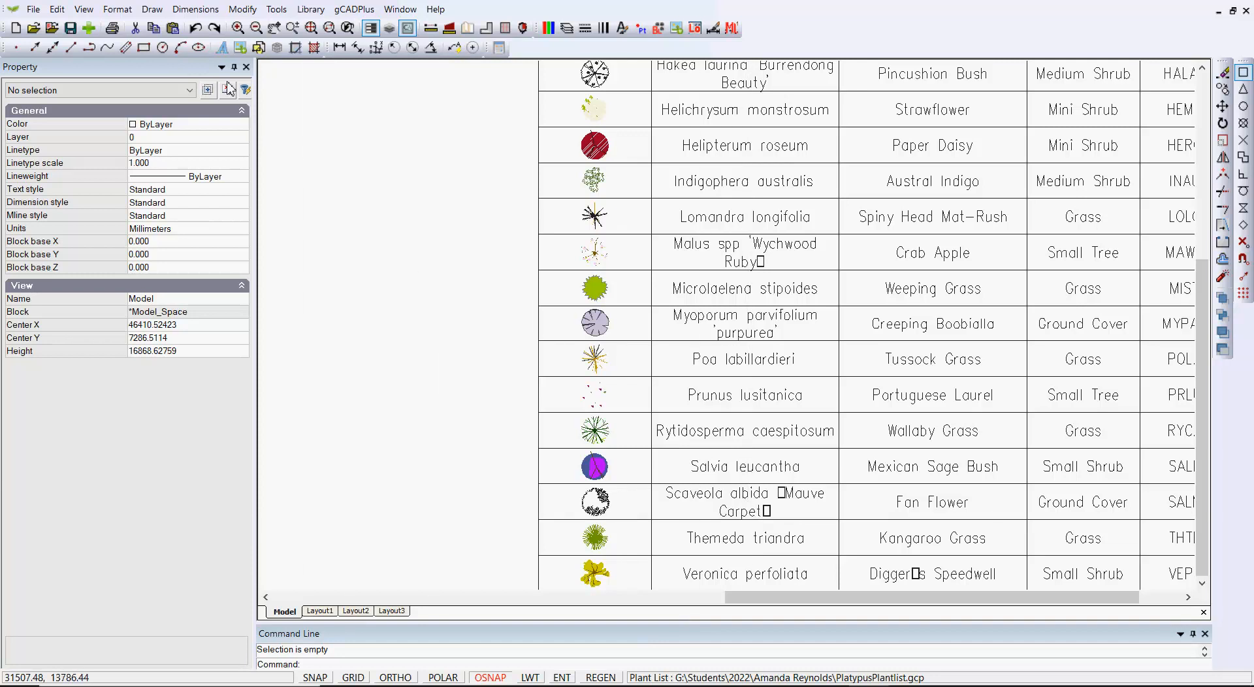
# Change the Standard text style's font to Ink Free and apply it to the drawing
pyautogui.click(118, 10)
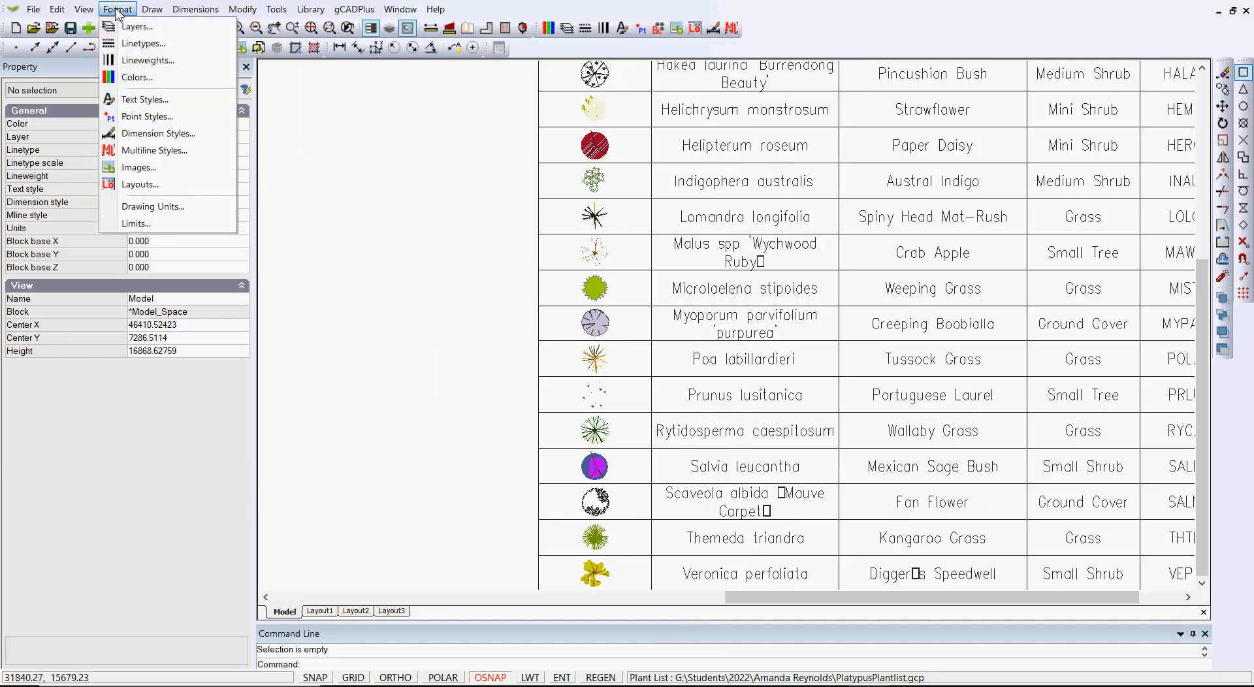
pyautogui.click(145, 99)
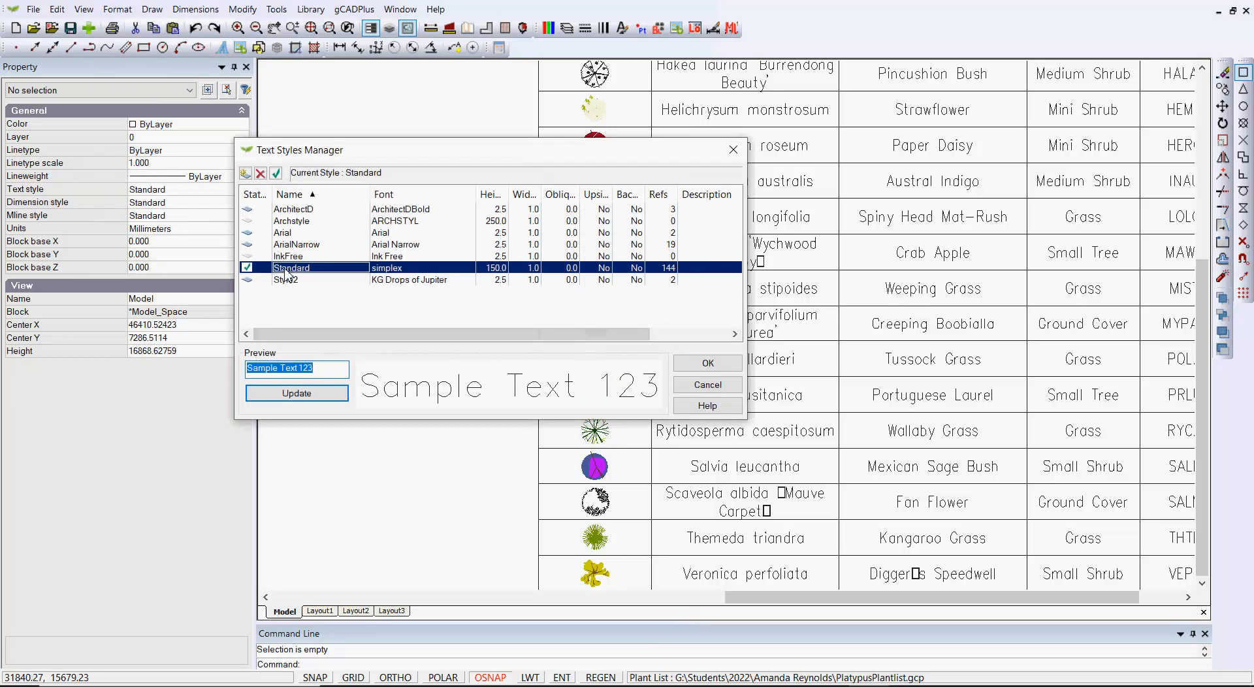
pyautogui.doubleClick(426, 269)
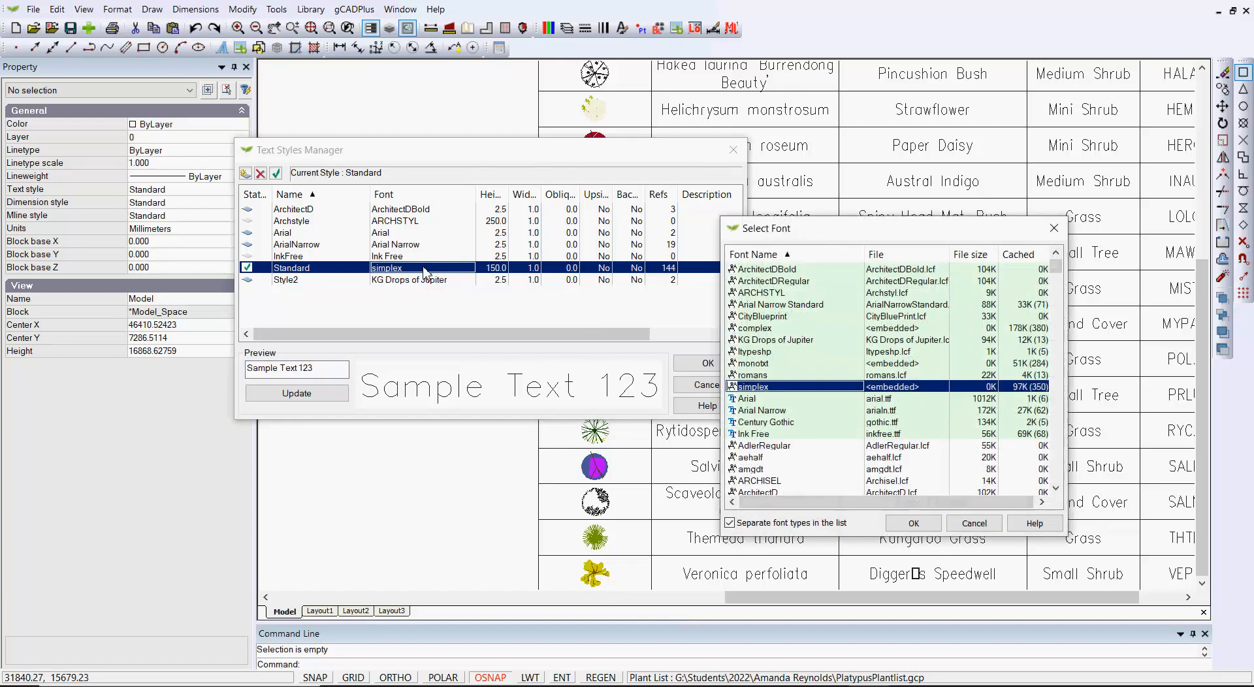
pyautogui.click(758, 434)
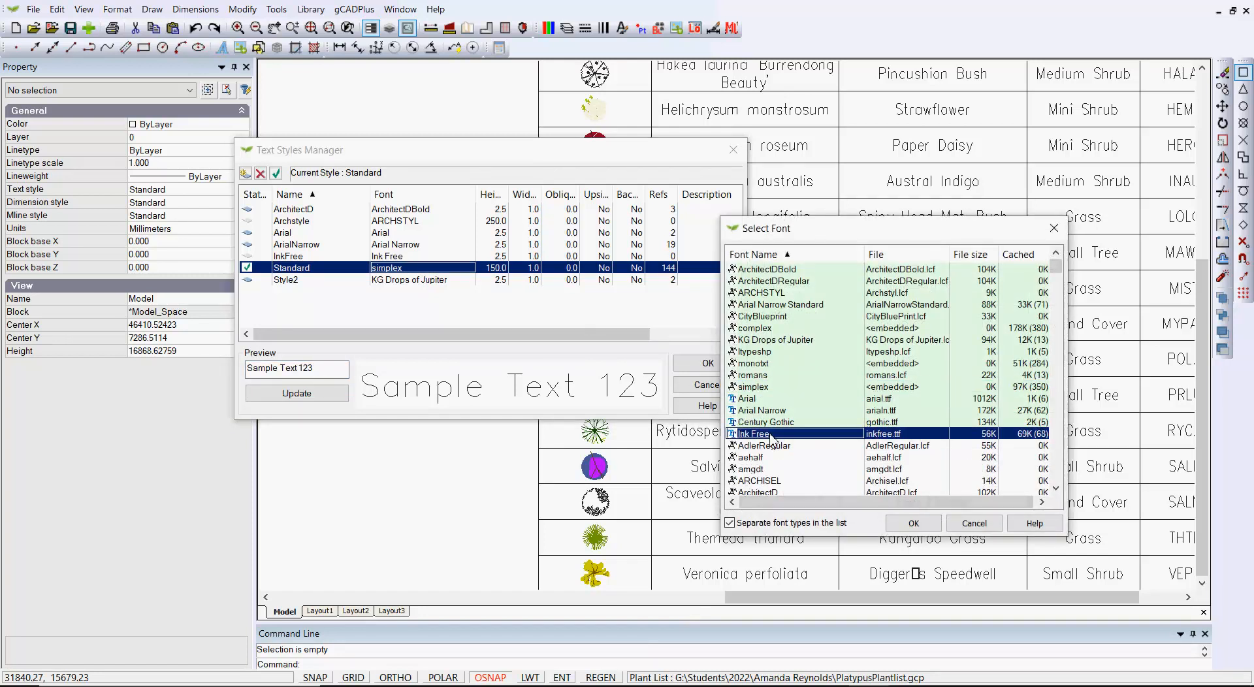
pyautogui.click(912, 523)
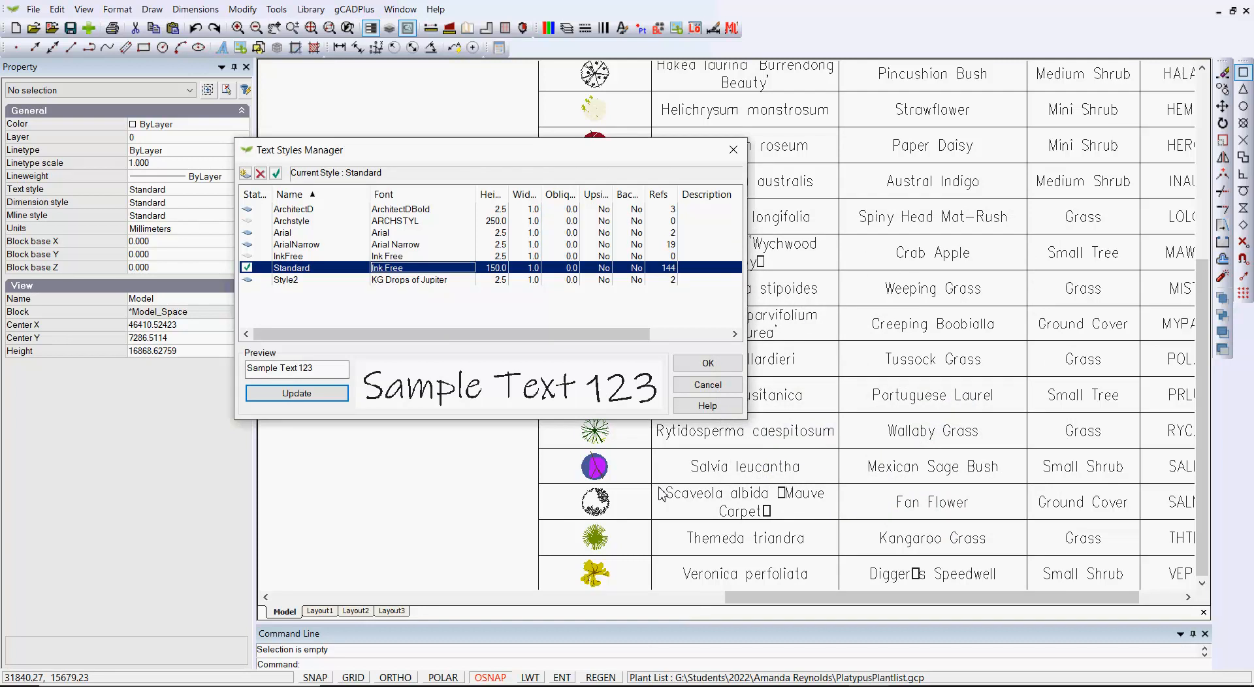
pyautogui.click(712, 365)
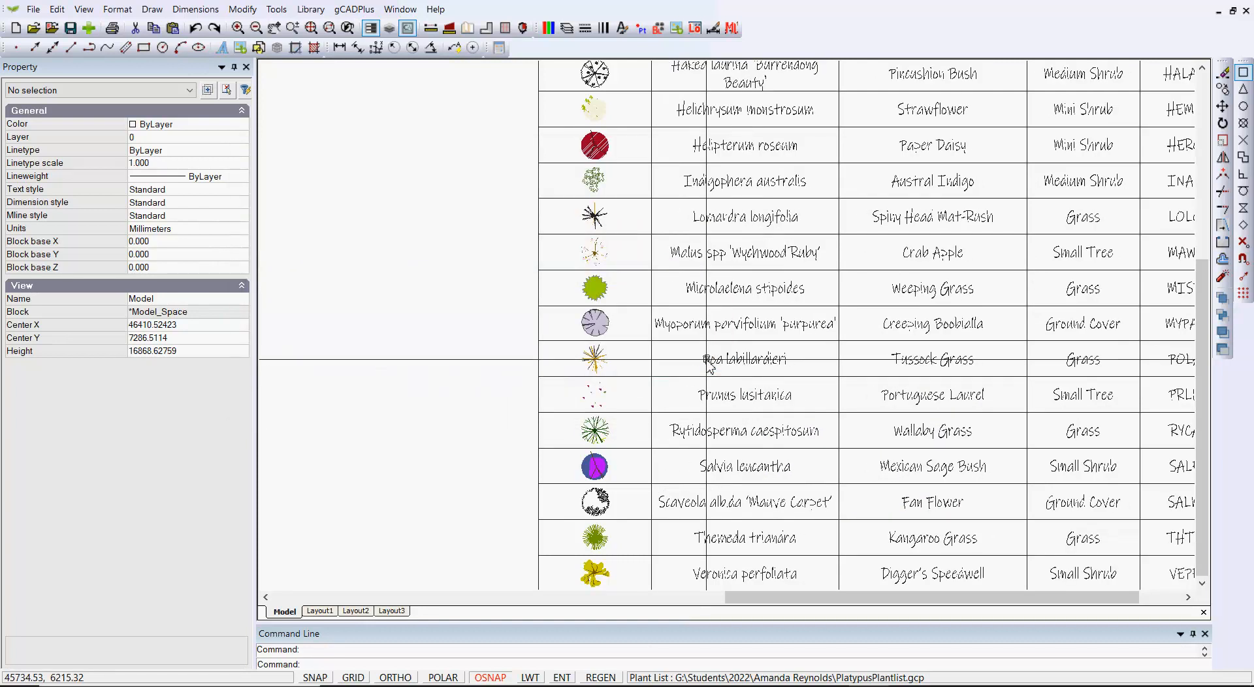
# Check the lettering and quotation marks of Myoporum parvifolium 'purpurea' and the neighbouring names in the schedule
pyautogui.scroll(2, 800, 343)
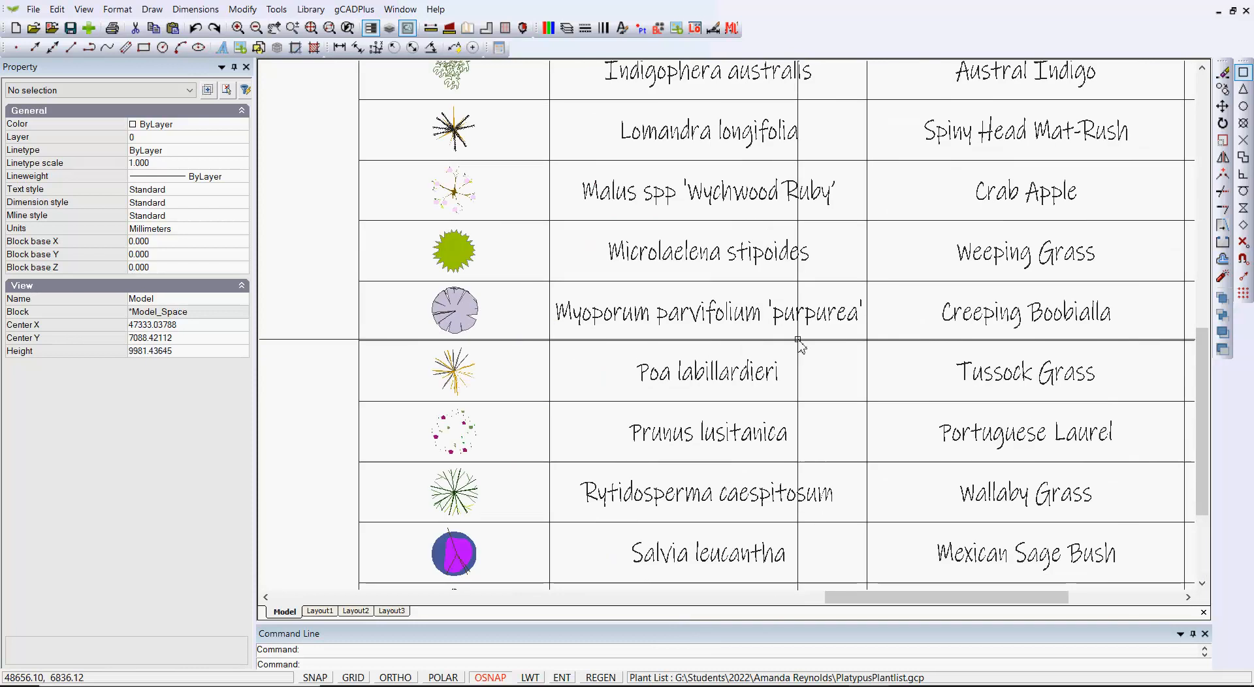
pyautogui.scroll(1, 798, 340)
pyautogui.scroll(1, 816, 313)
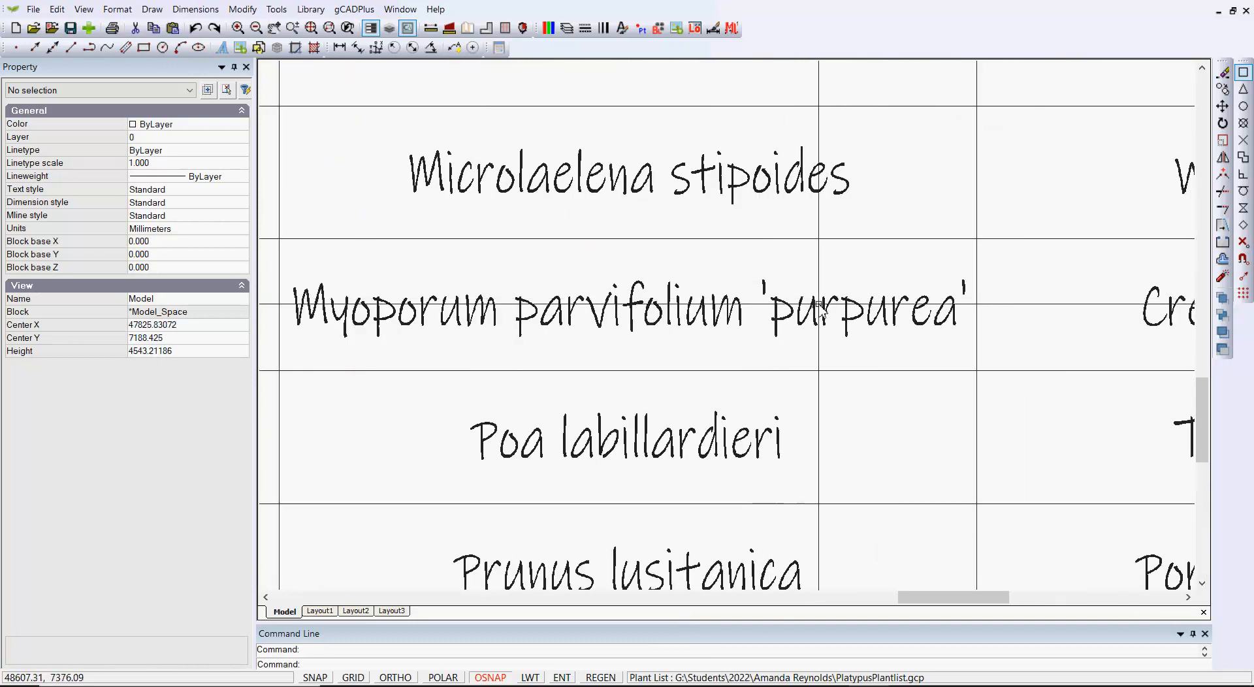
pyautogui.scroll(-3, 821, 307)
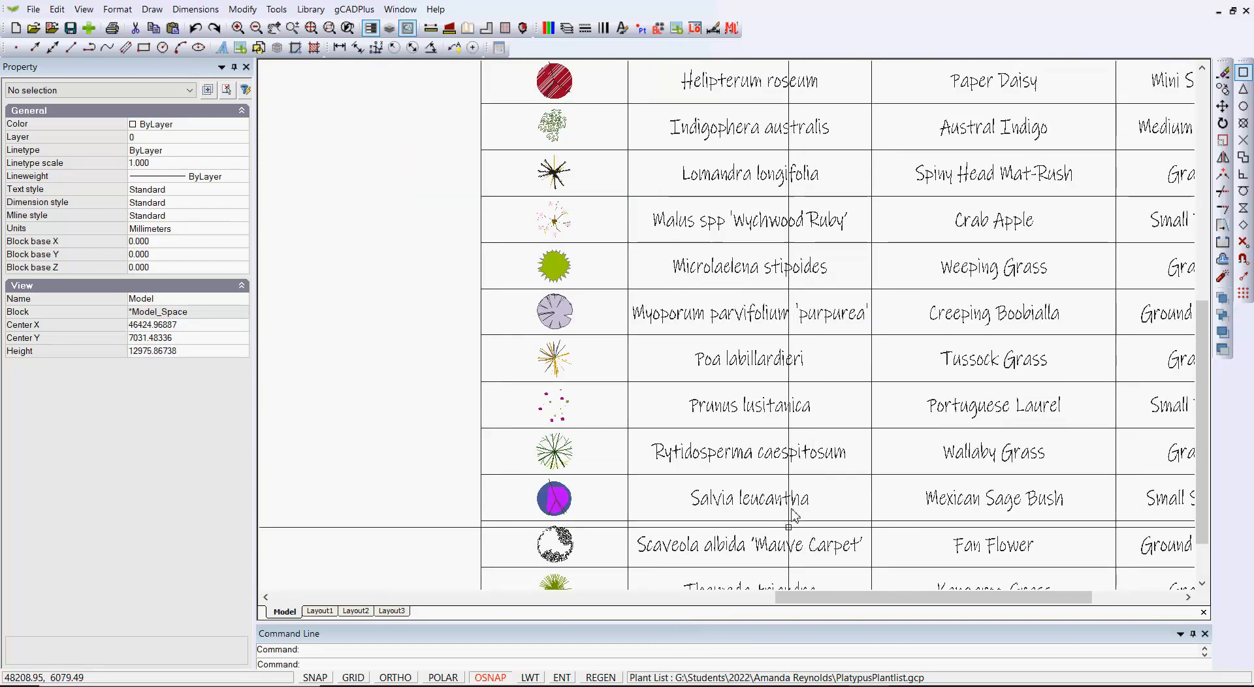
# Examine the quotation marks around 'Mauve Carpet' in the Scaveola albida entry of the plant schedule
pyautogui.scroll(4, 753, 558)
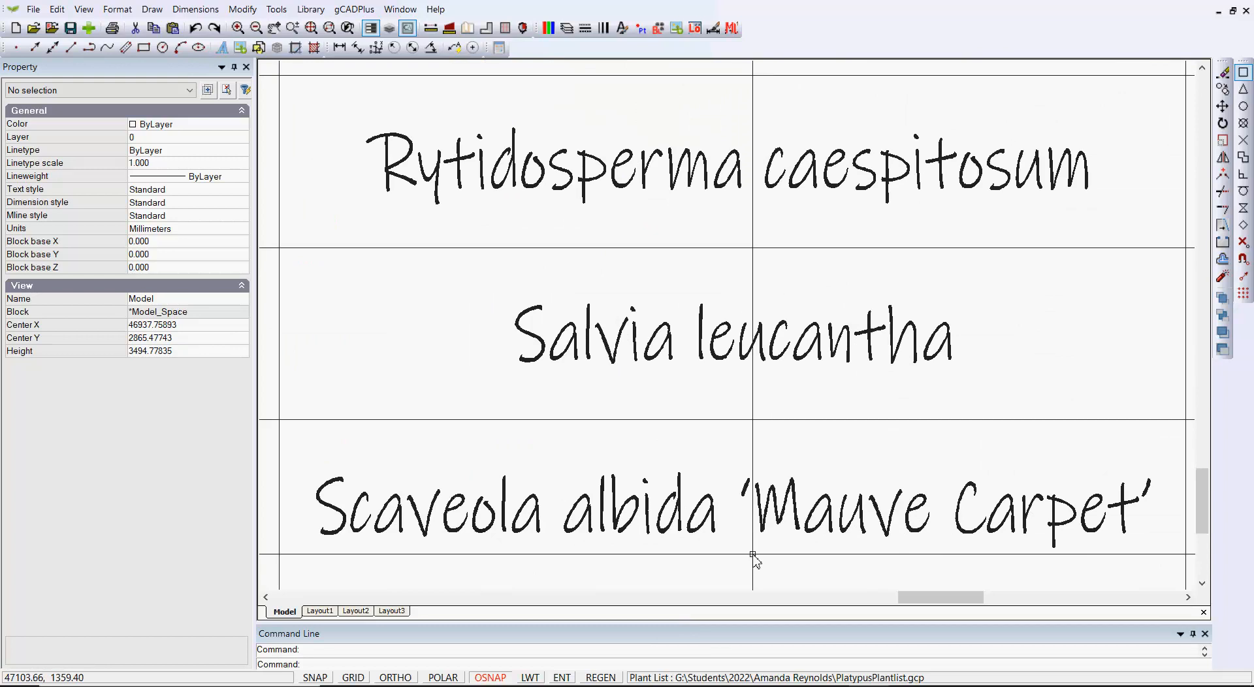
pyautogui.scroll(-3, 753, 558)
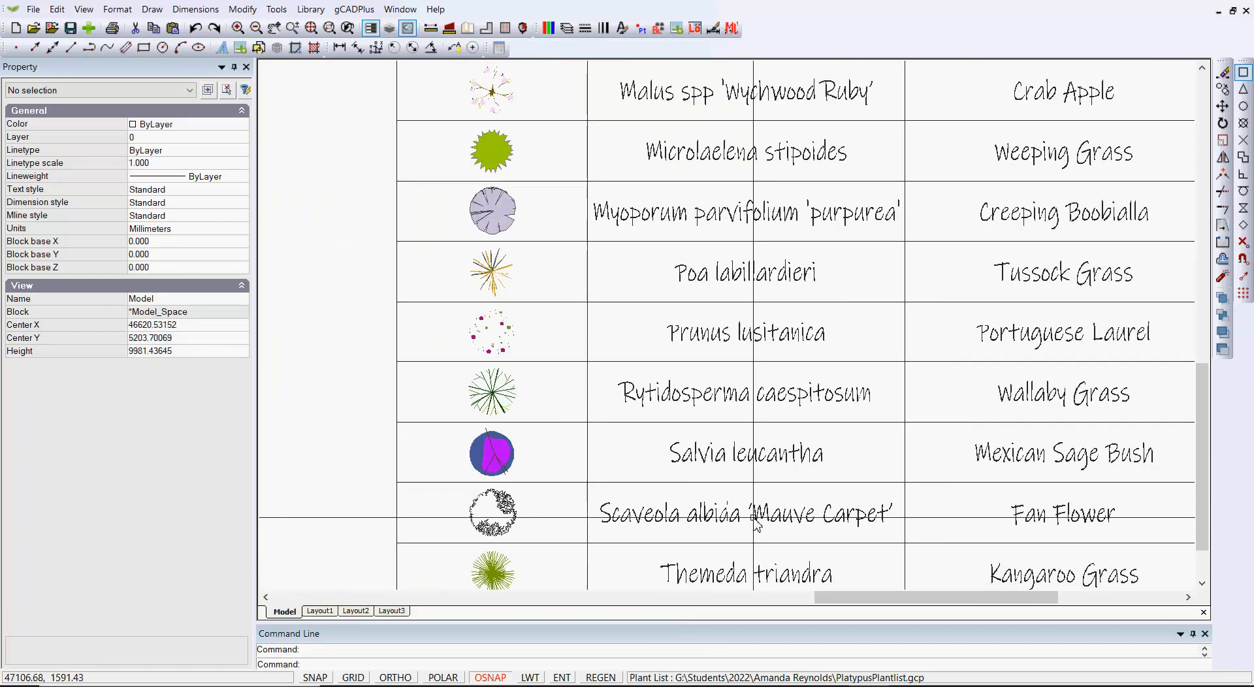
pyautogui.scroll(-1, 756, 524)
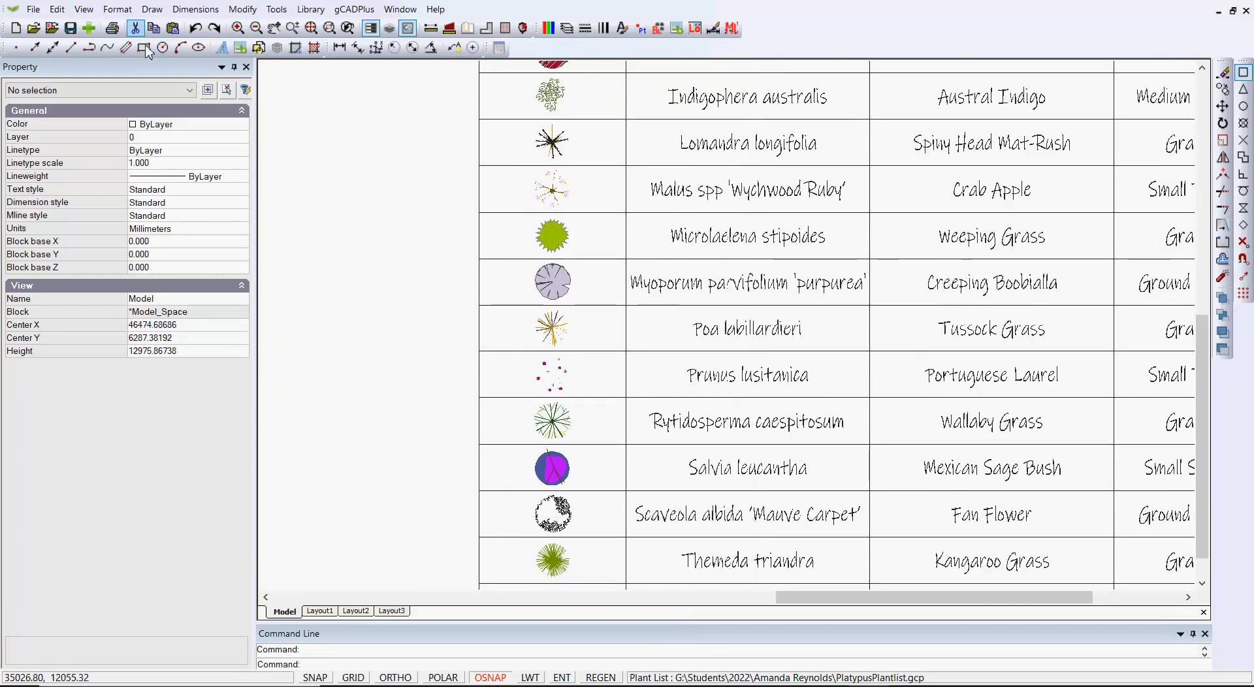
# Review the fonts assigned to the drawing's text styles, including Standard, without making changes
pyautogui.click(118, 18)
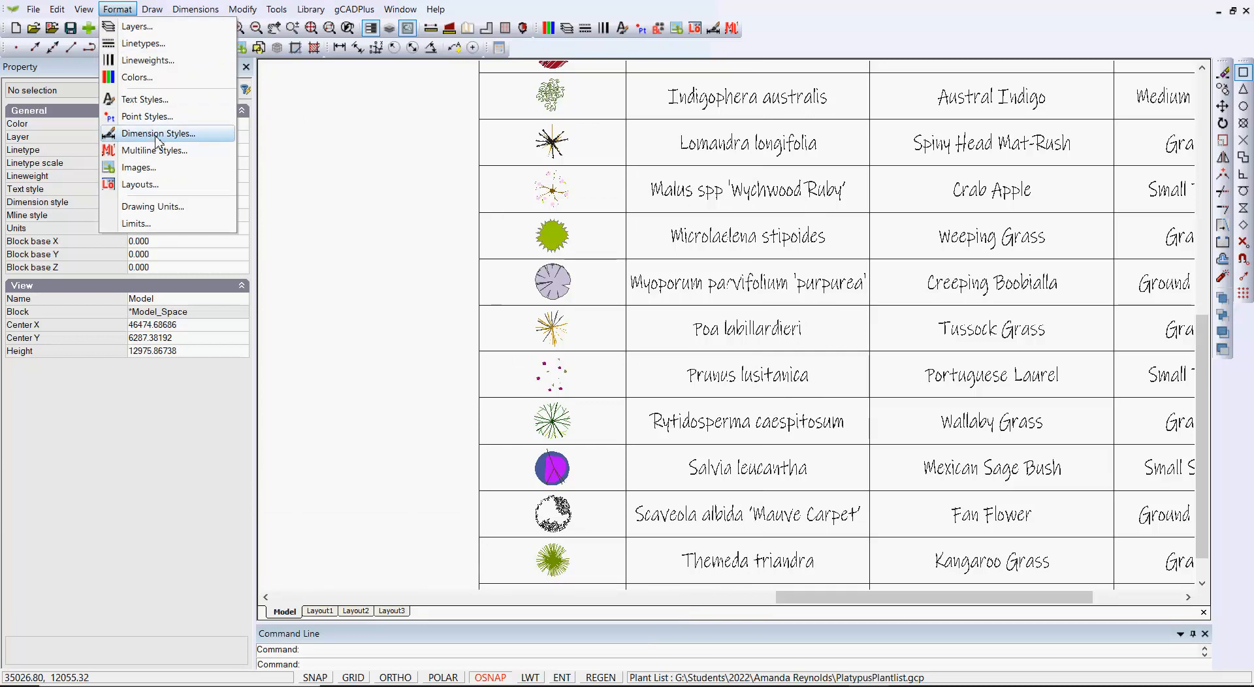
pyautogui.click(149, 101)
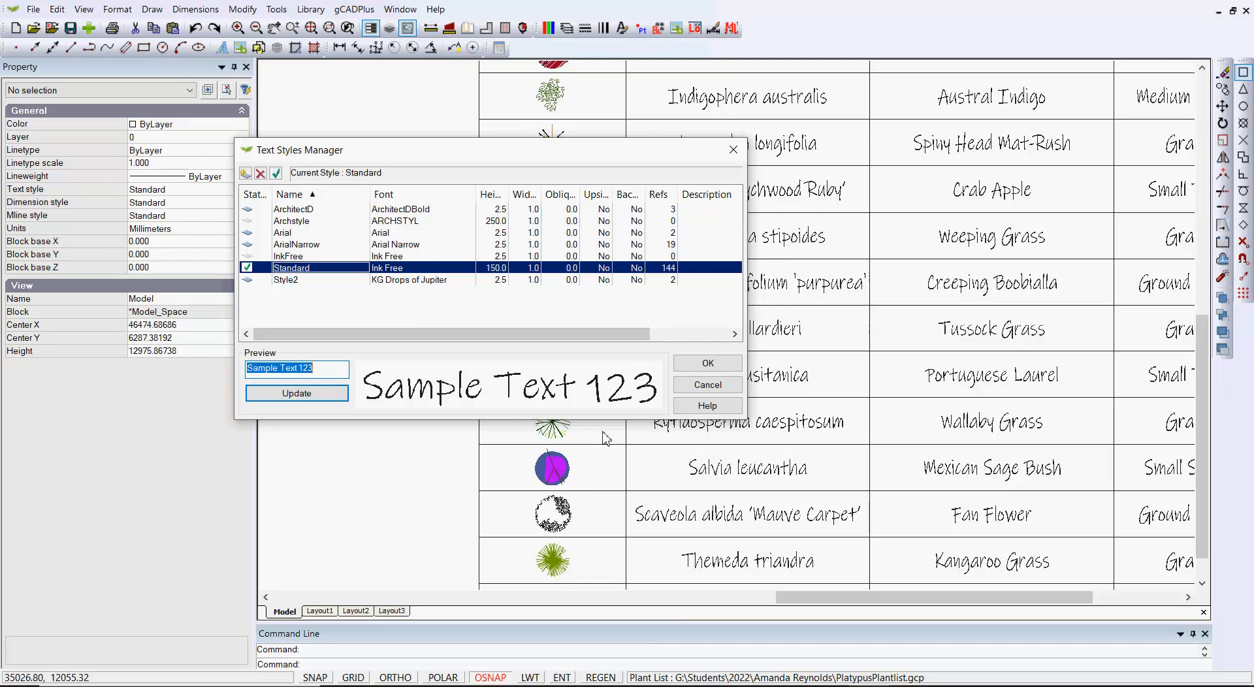
pyautogui.click(724, 384)
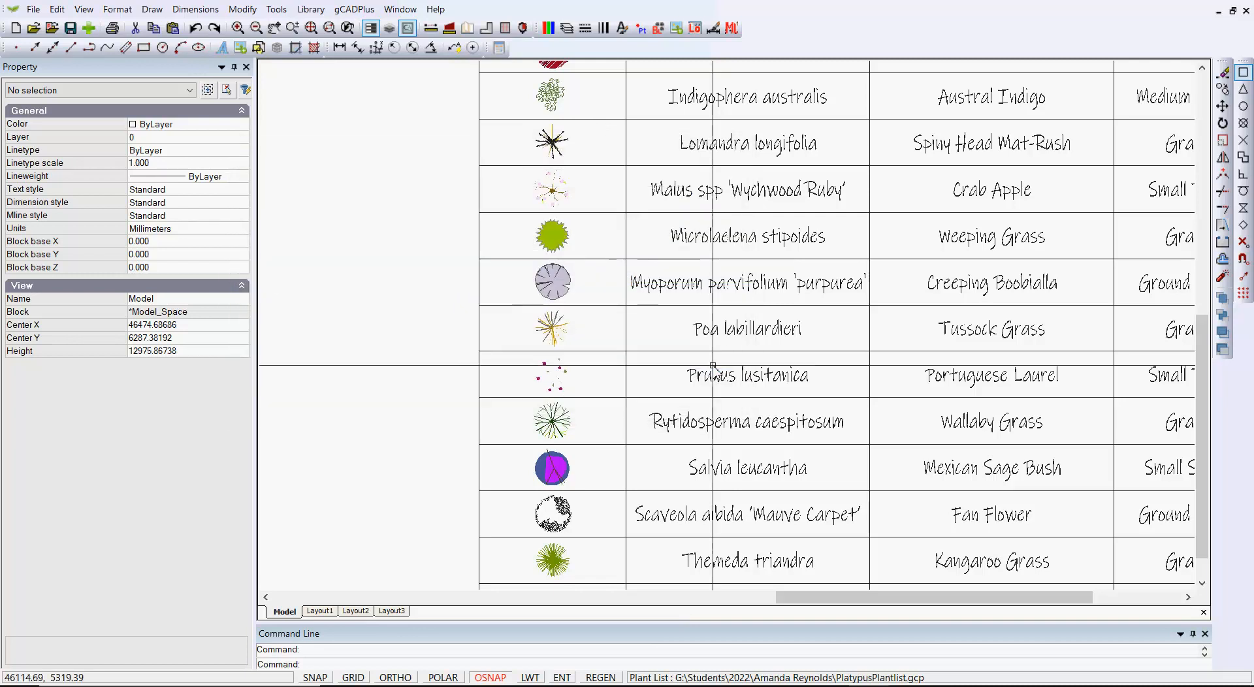
# Switch to Layout3 and bring the plant schedule viewport into view beside the general notes
pyautogui.scroll(-2, 746, 377)
pyautogui.scroll(-2, 746, 377)
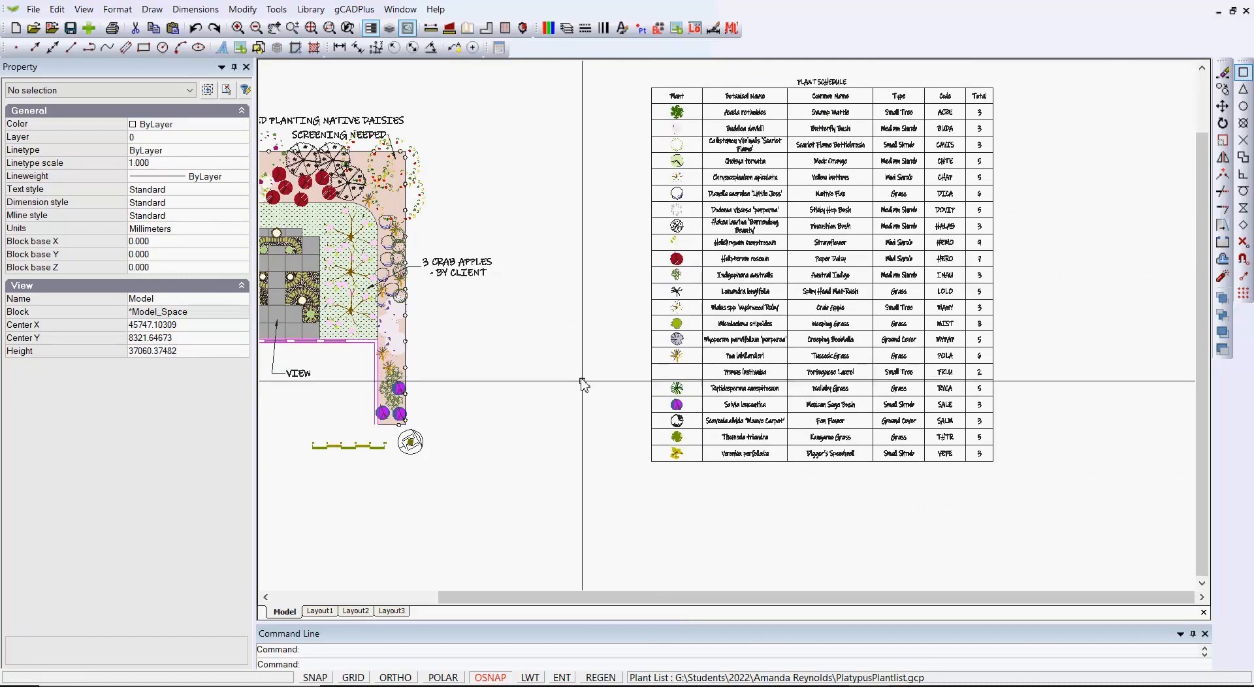
pyautogui.click(392, 611)
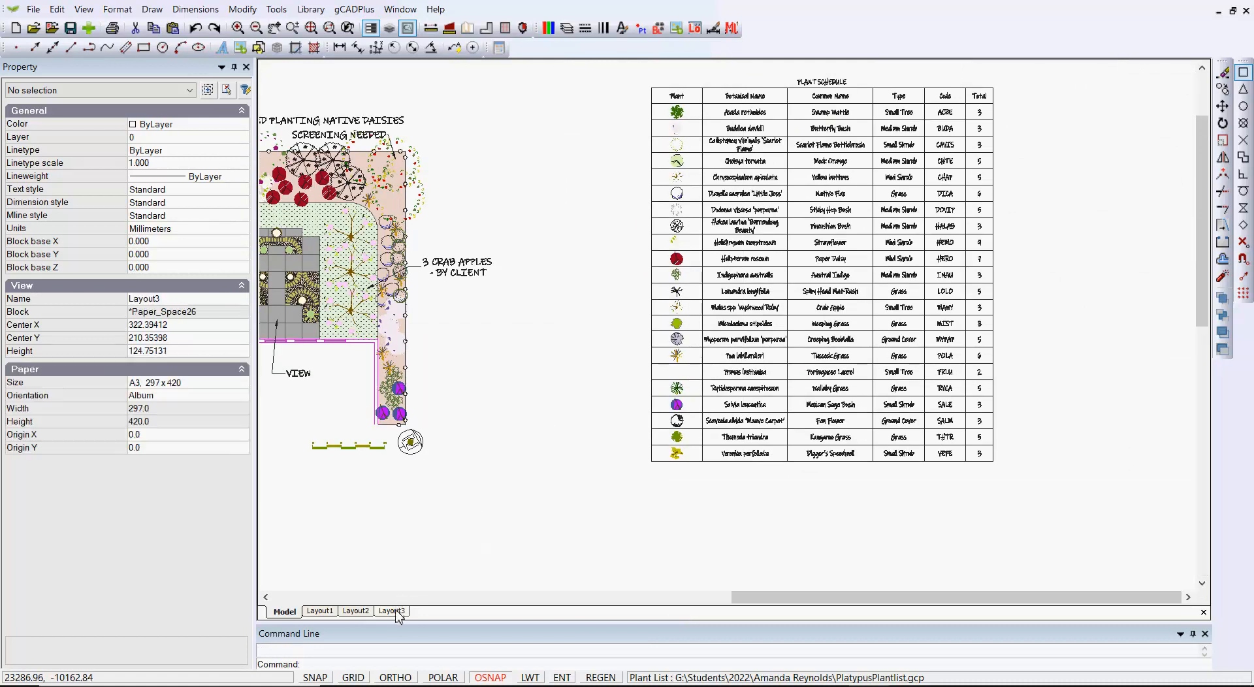
pyautogui.scroll(-1, 731, 408)
pyautogui.scroll(-1, 731, 408)
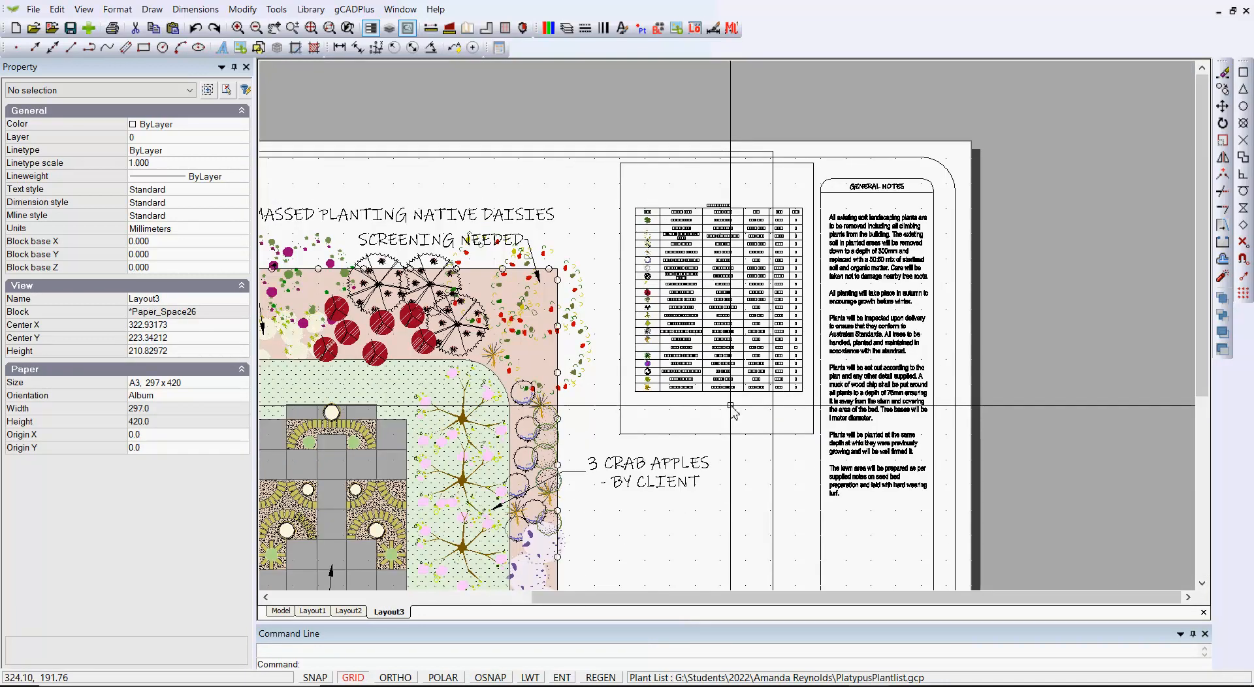
pyautogui.moveTo(730, 409); pyautogui.dragTo(911, 415, button='middle')
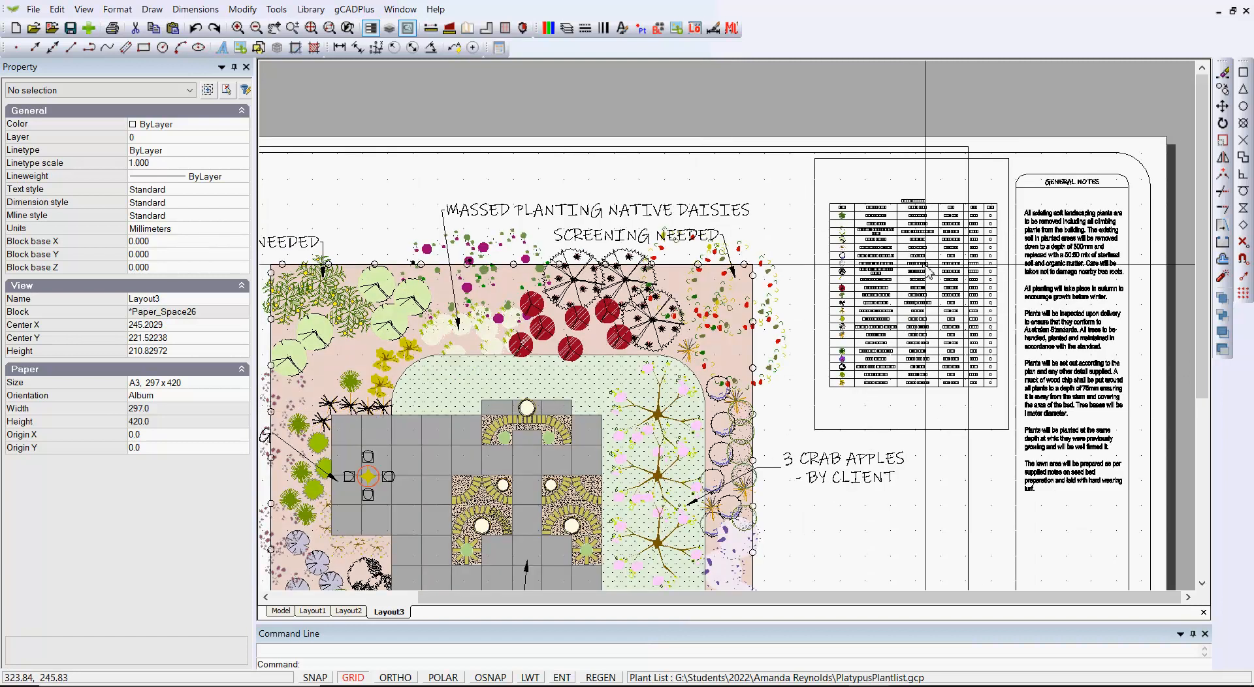
# Shrink the plant schedule viewport's view area in model space to a view scale of about 337.93 and return to the layout
pyautogui.click(1008, 171)
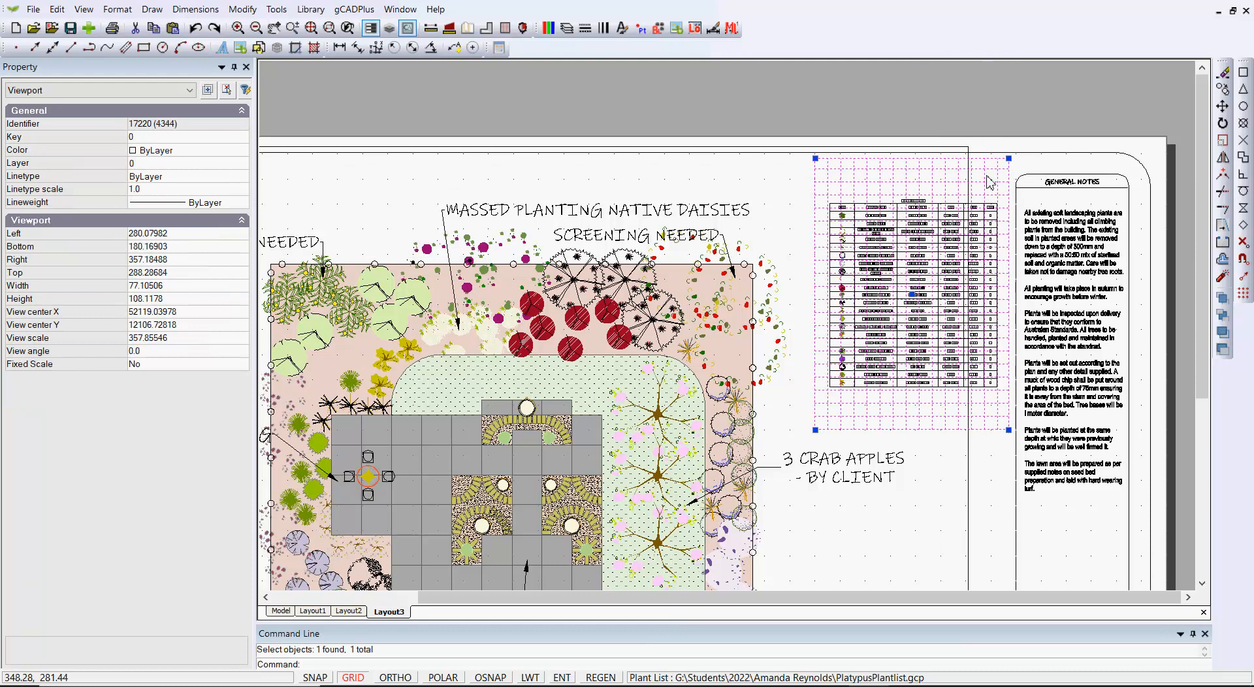
pyautogui.doubleClick(986, 177)
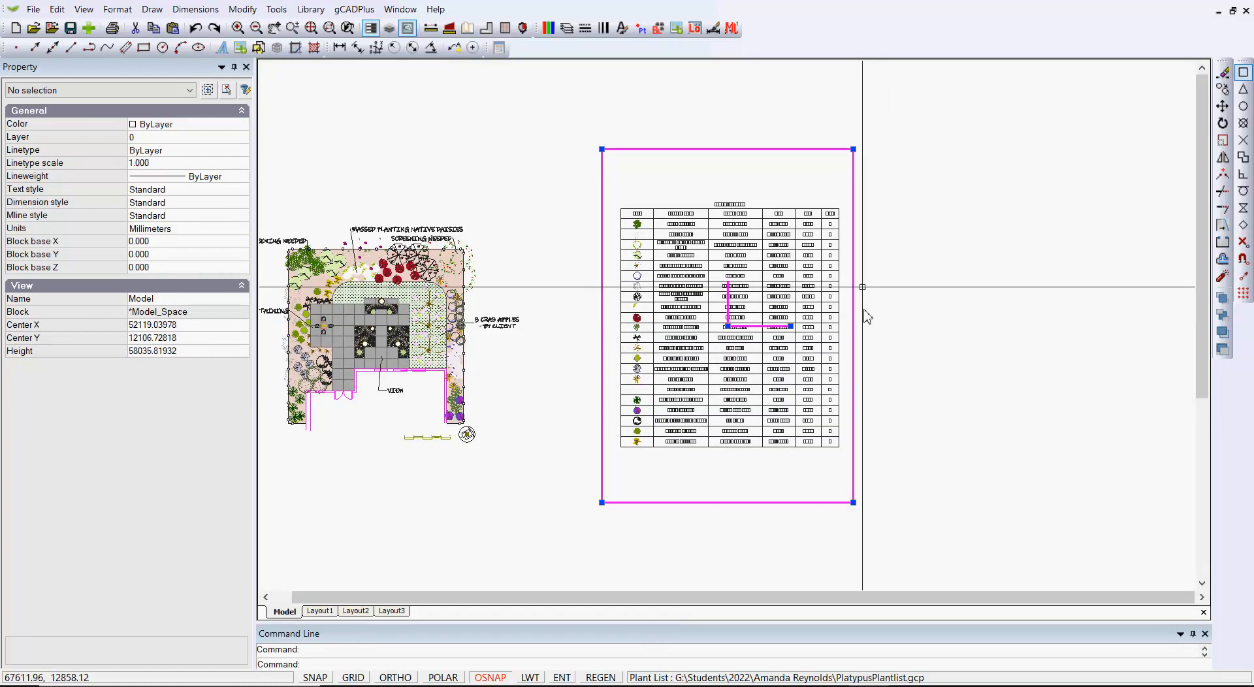
pyautogui.moveTo(853, 150); pyautogui.dragTo(851, 171)
pyautogui.rightClick(829, 182)
pyautogui.click(856, 187)
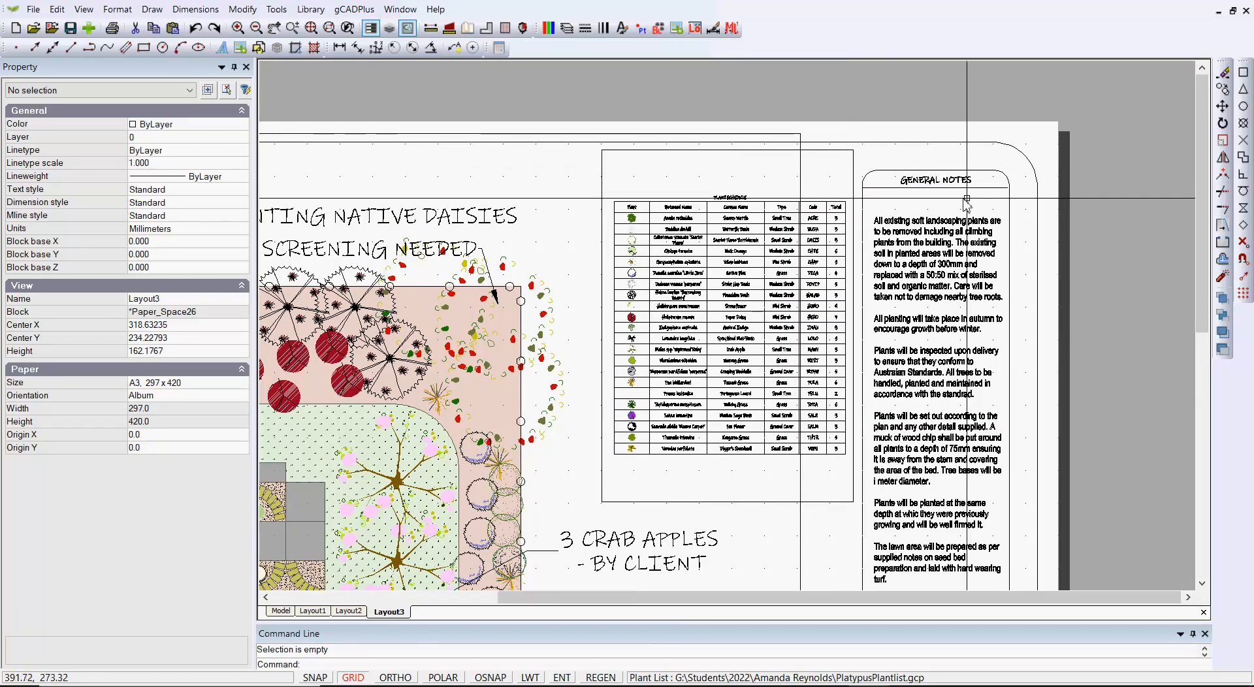
# Set the colour of the plant schedule viewport and the main plan viewport to 255, and clear the selection
pyautogui.scroll(-2, 966, 202)
pyautogui.click(900, 169)
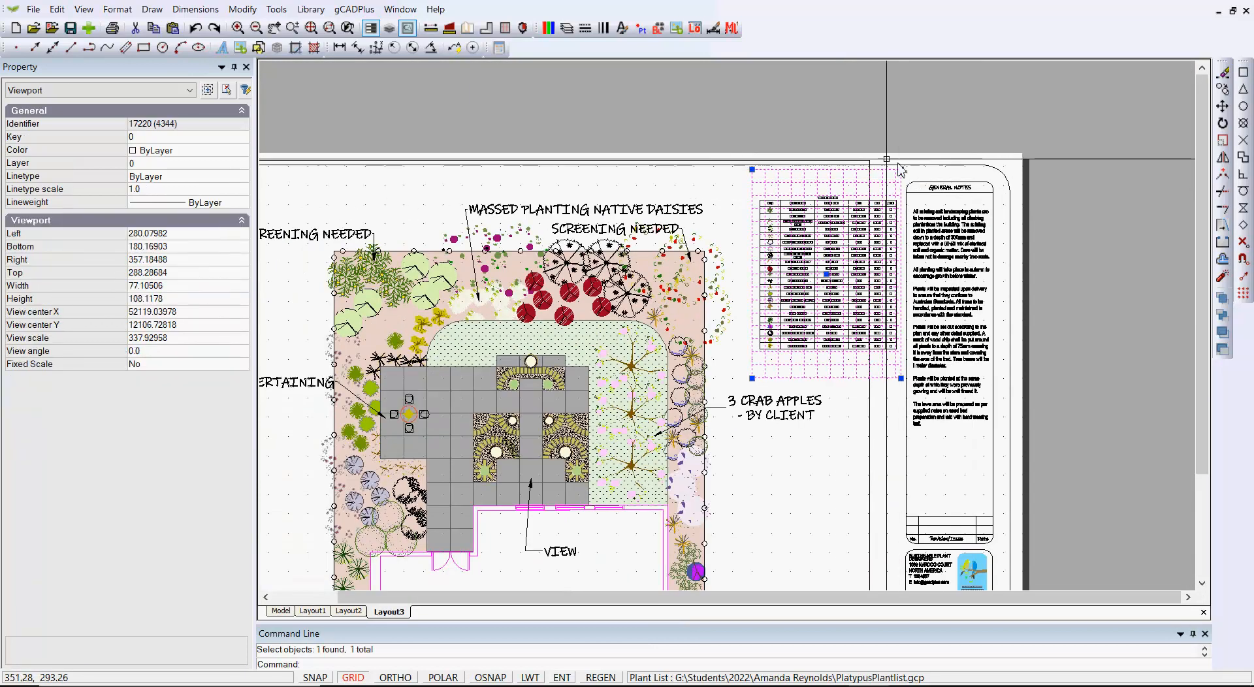
pyautogui.click(736, 160)
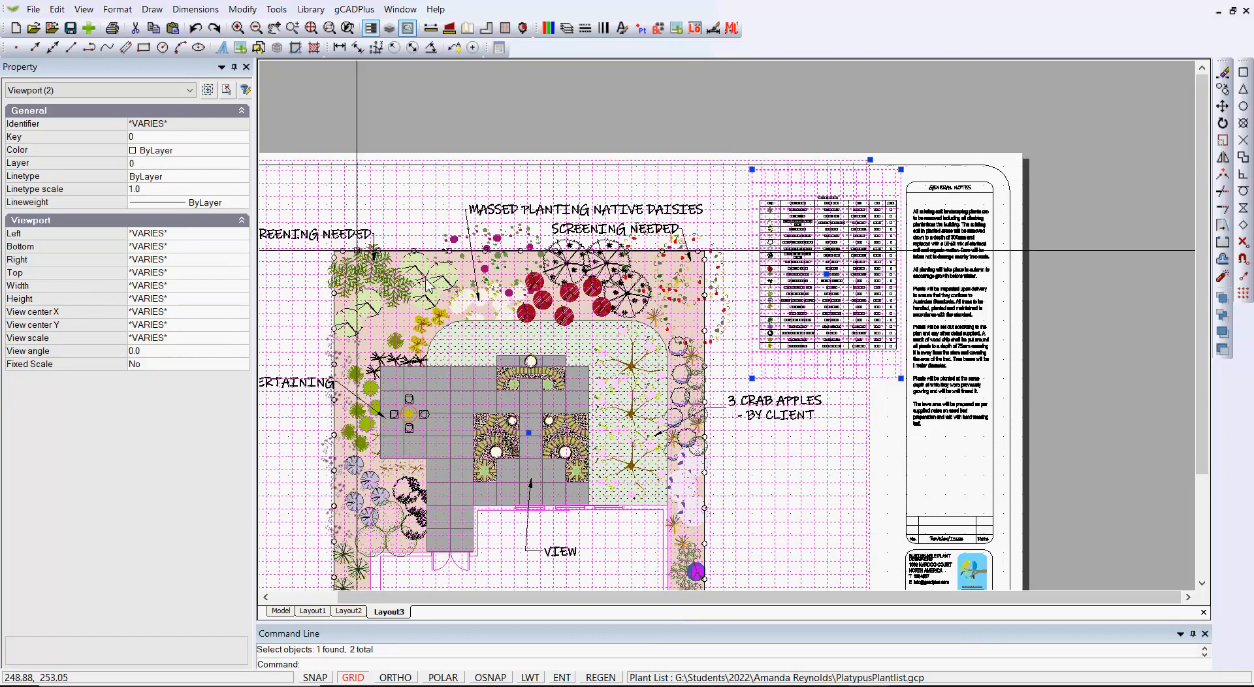
pyautogui.click(239, 155)
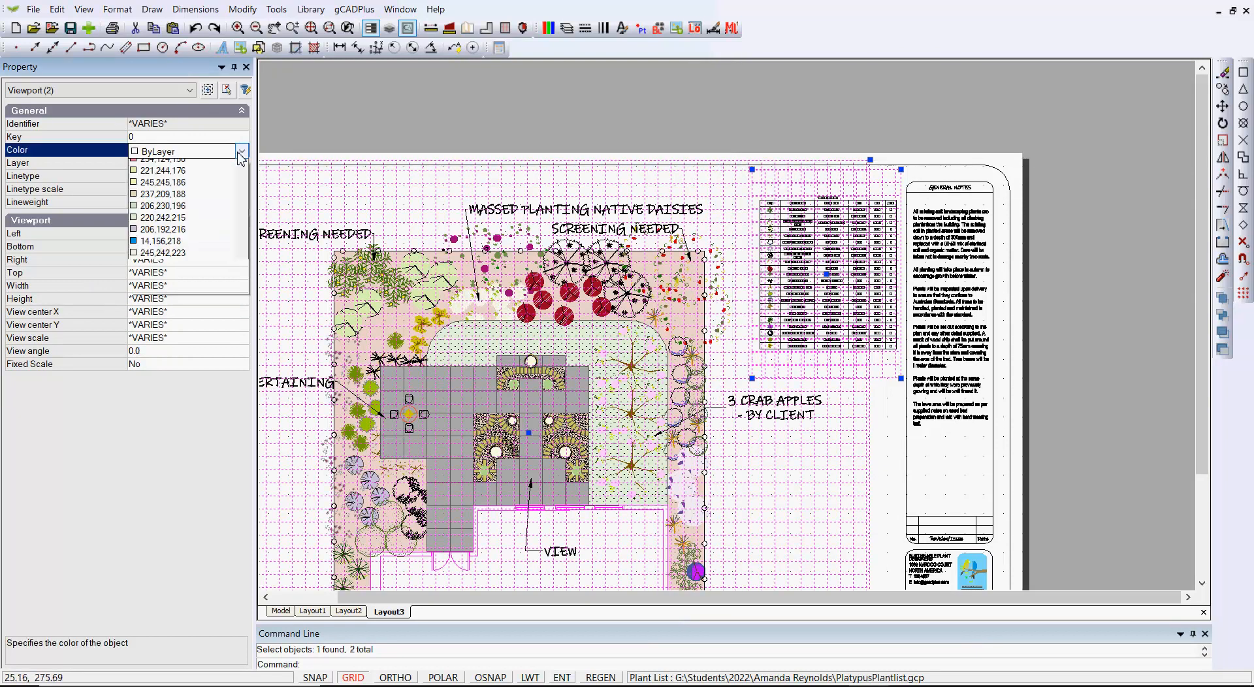
pyautogui.moveTo(243, 202); pyautogui.dragTo(239, 471)
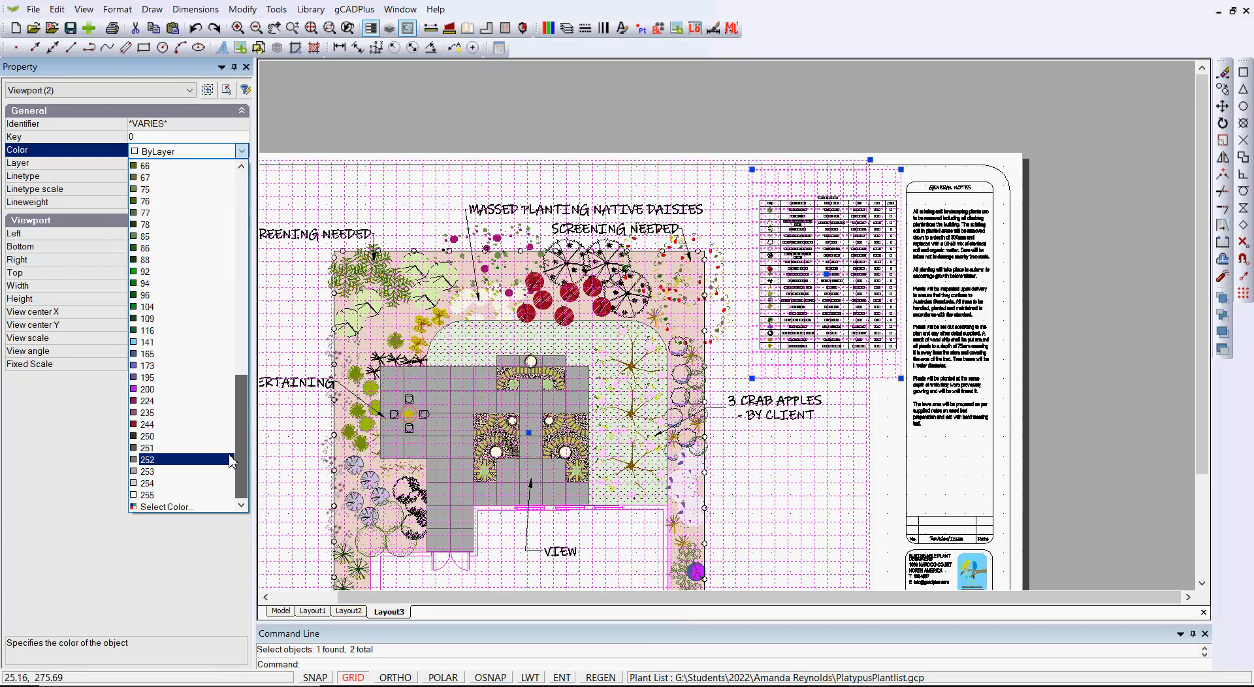
pyautogui.rightClick(550, 99)
pyautogui.click(599, 110)
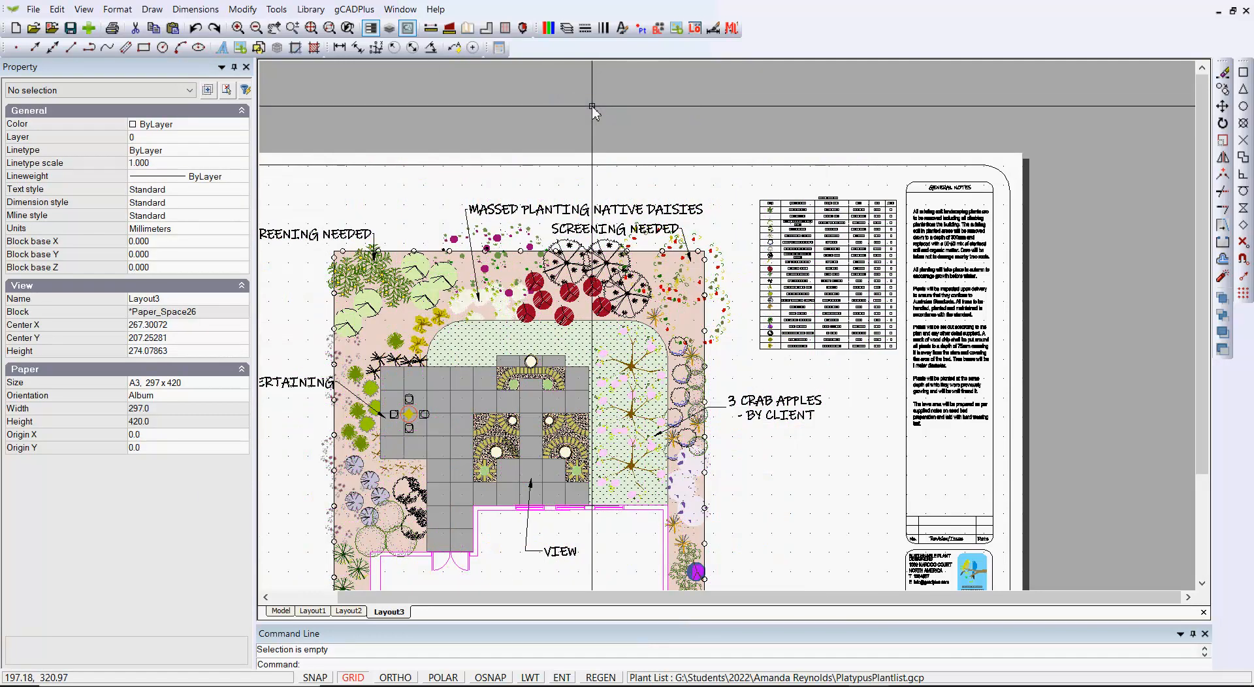
pyautogui.scroll(-1, 795, 346)
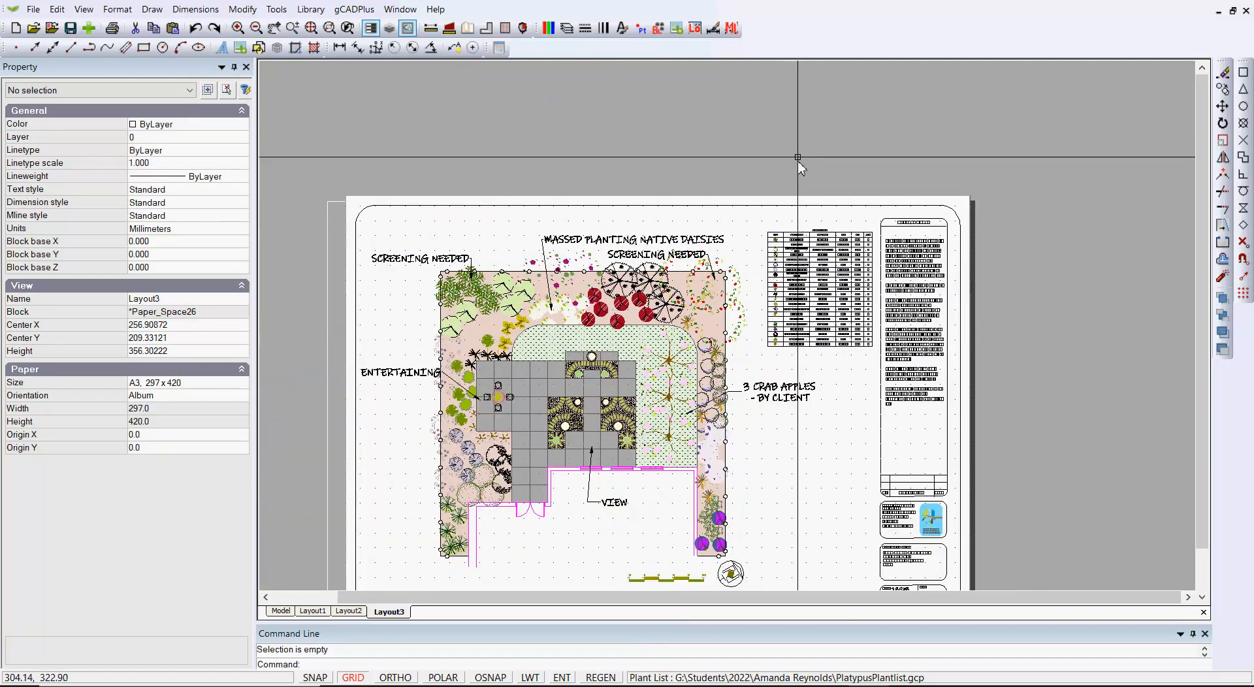
pyautogui.rightClick(800, 164)
pyautogui.click(846, 169)
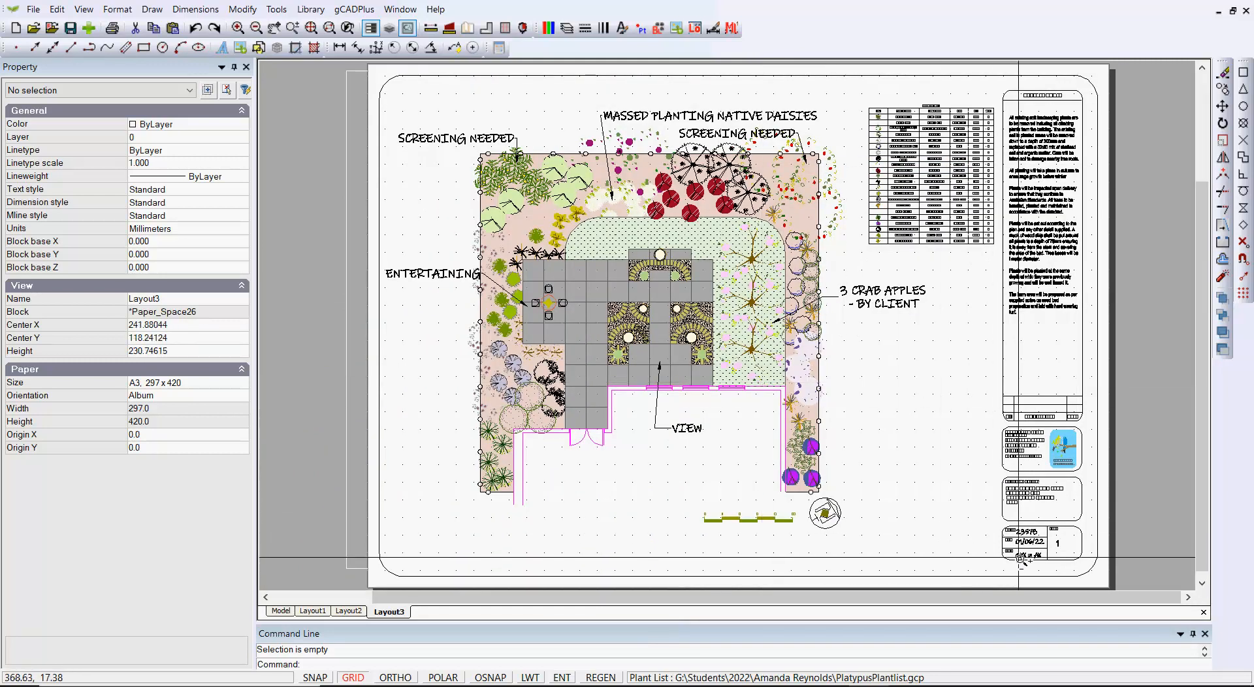
# Examine the lettering in the Layout3 title block boxes and in the plant schedule
pyautogui.scroll(4, 1053, 534)
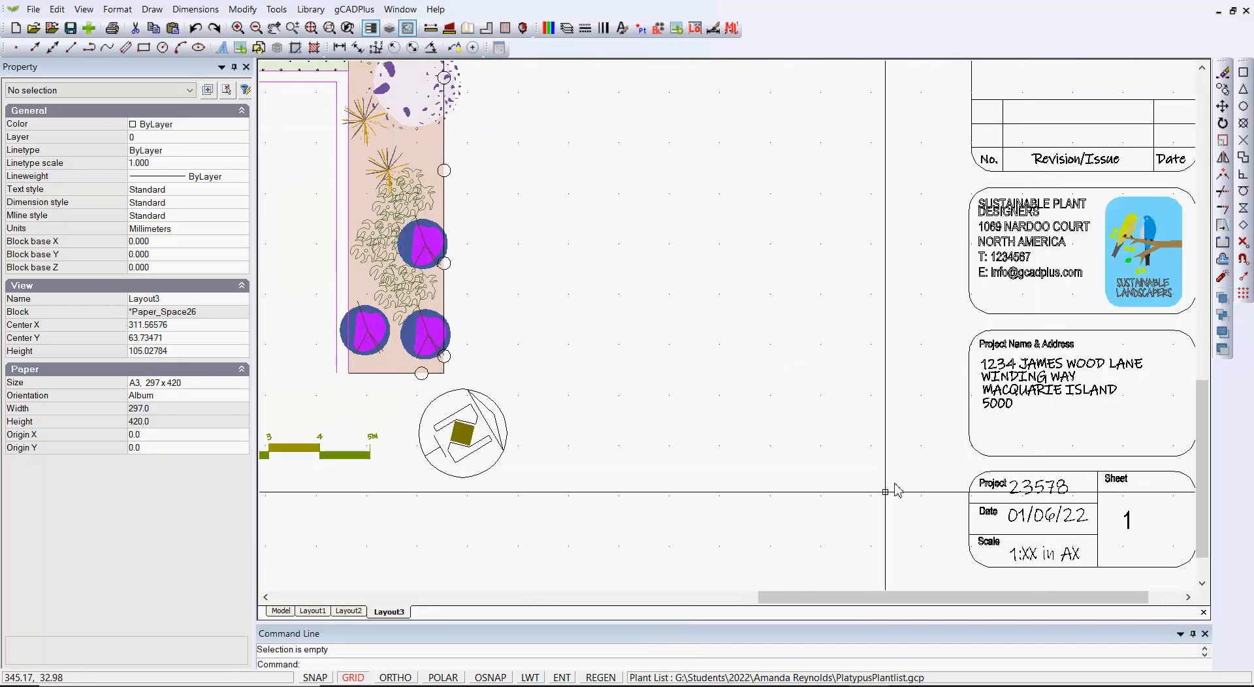
pyautogui.scroll(-1, 883, 503)
pyautogui.scroll(-2, 883, 499)
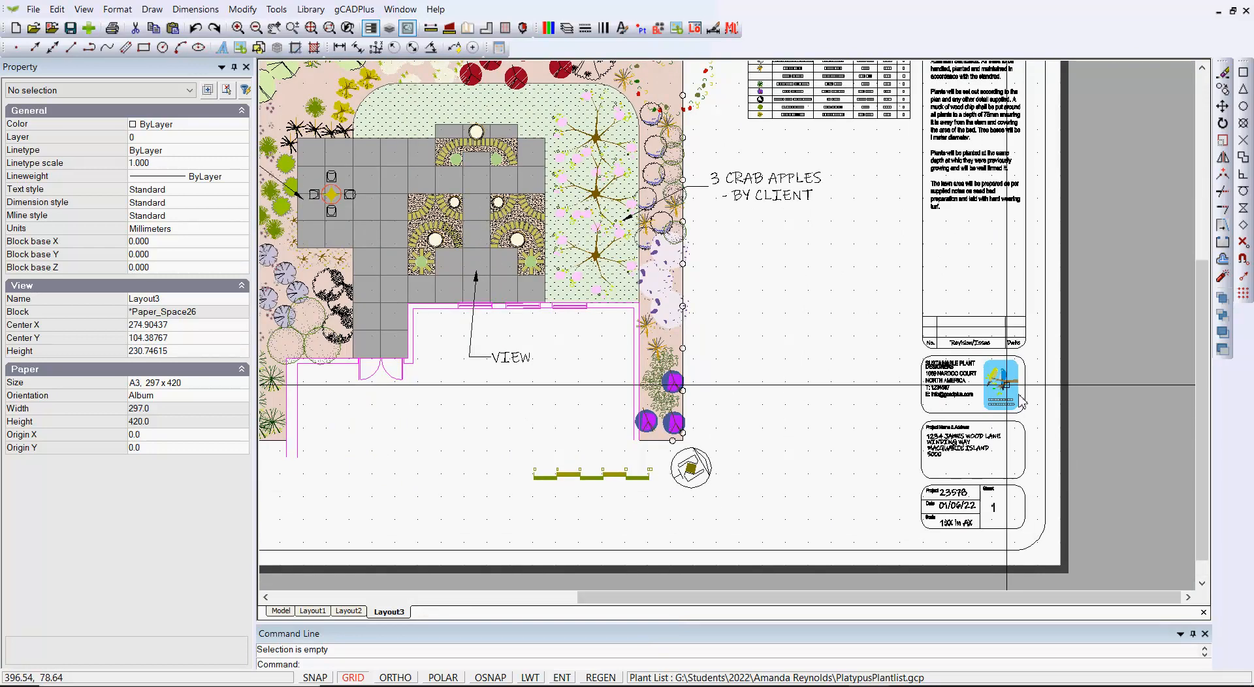
pyautogui.scroll(3, 1014, 400)
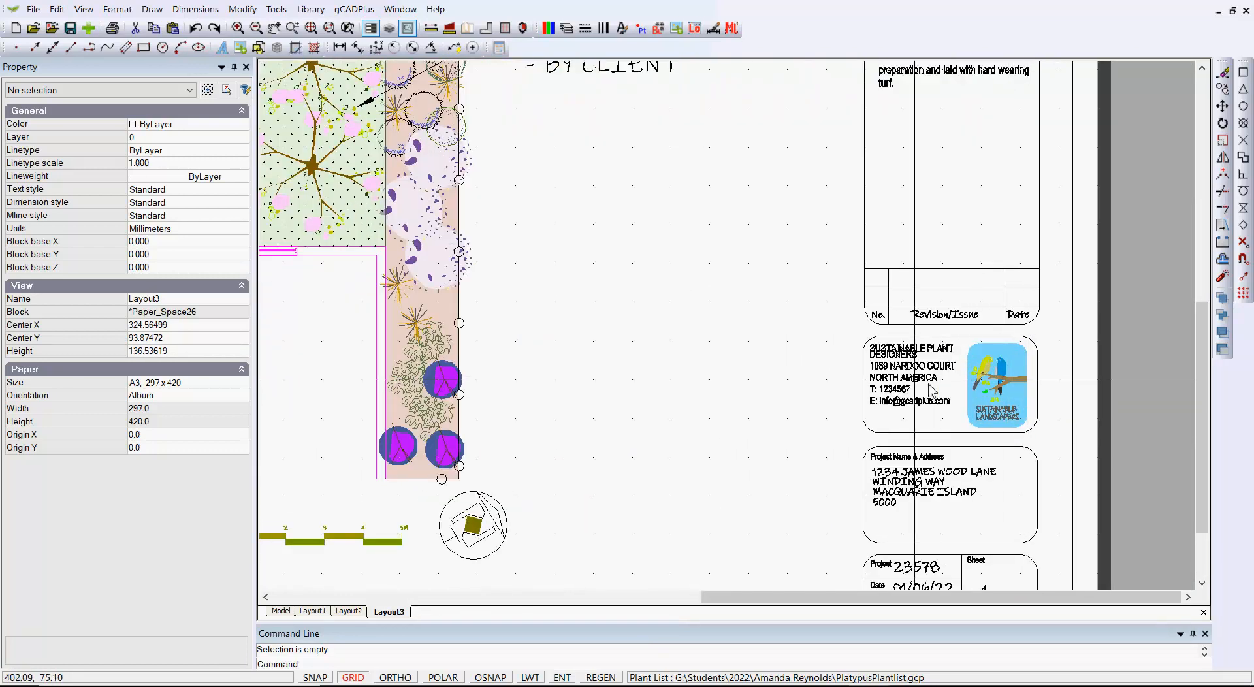
pyautogui.scroll(-3, 813, 353)
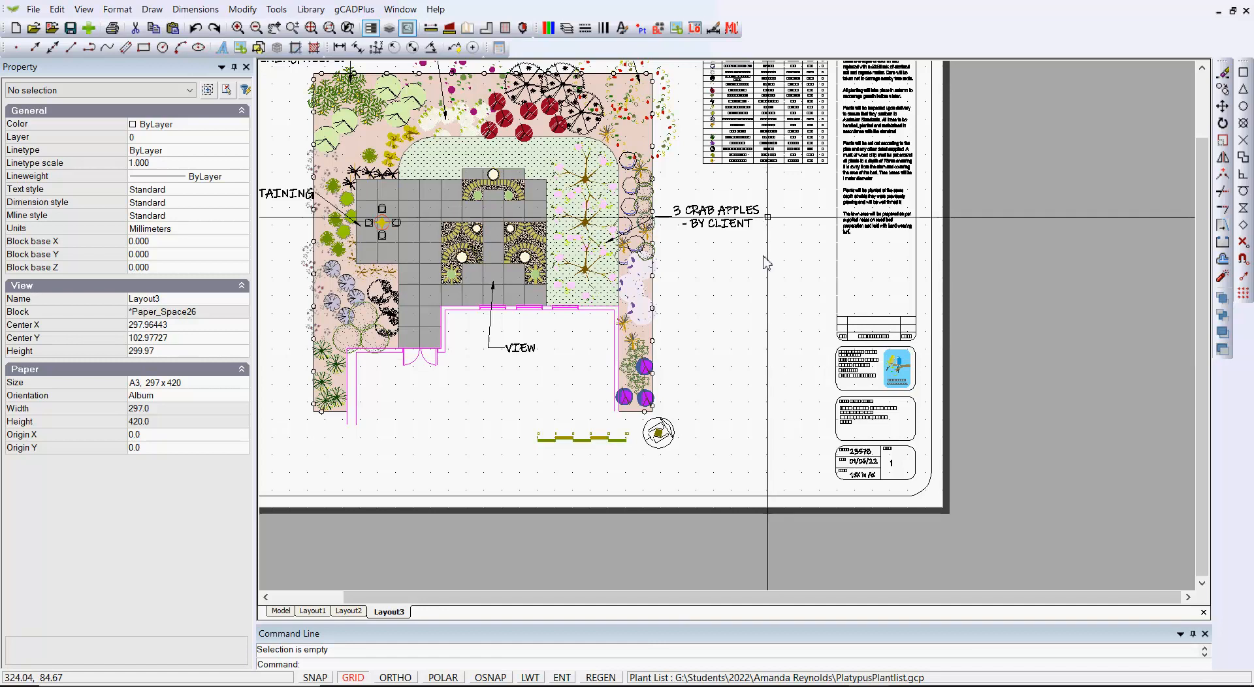
pyautogui.moveTo(766, 207); pyautogui.dragTo(851, 321, button='middle')
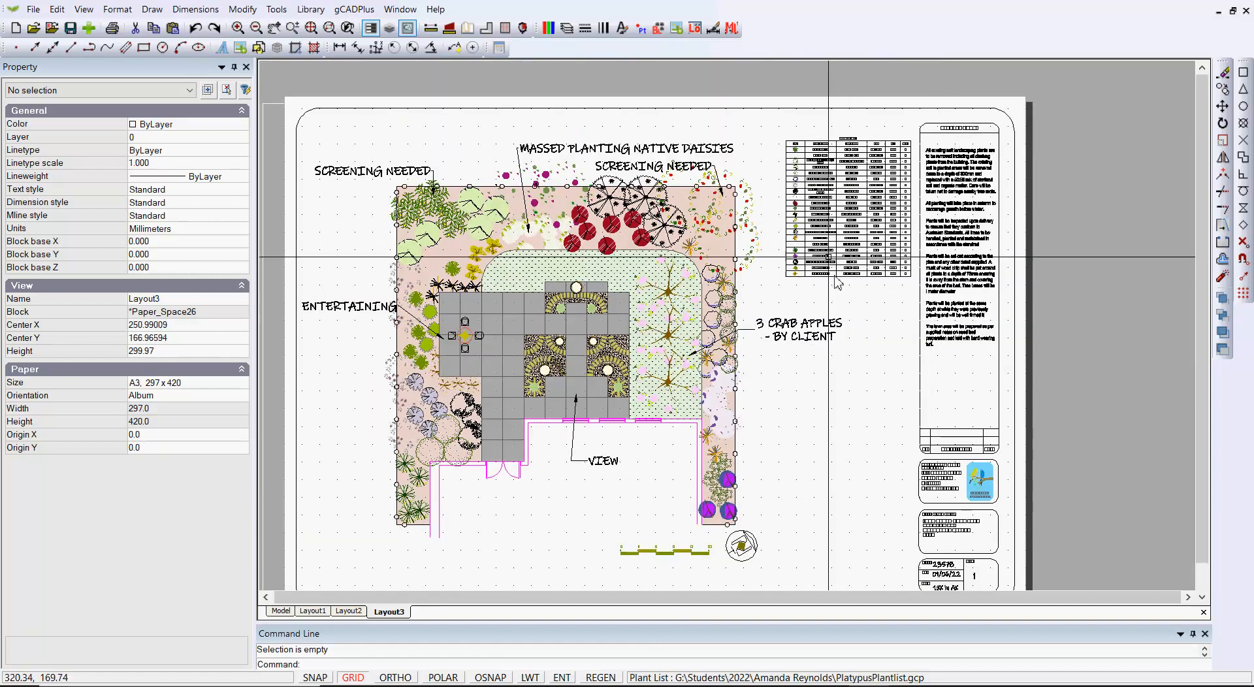
pyautogui.scroll(4, 813, 222)
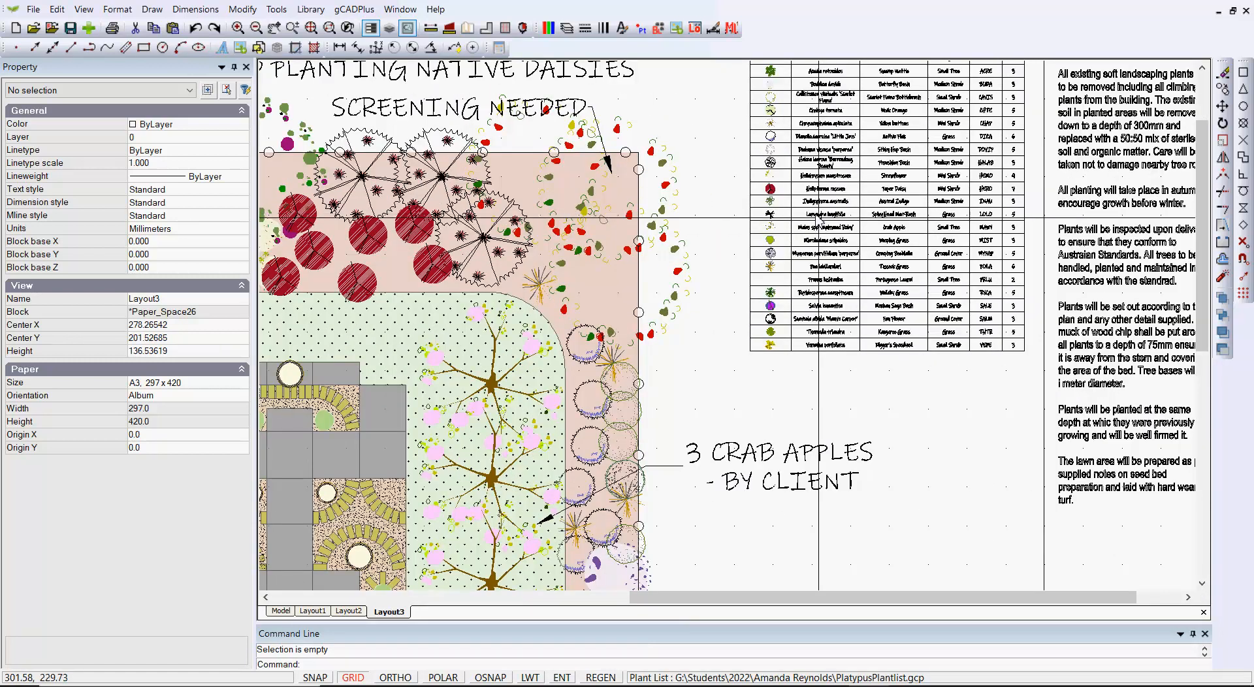
pyautogui.scroll(3, 820, 218)
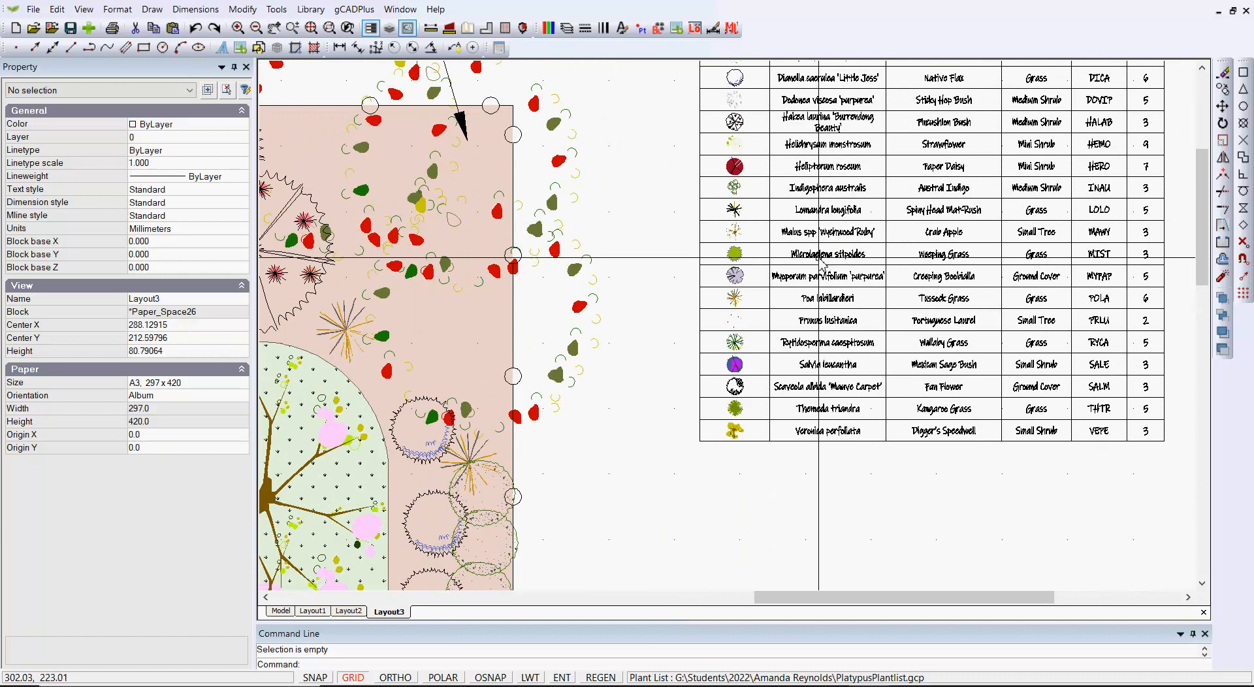